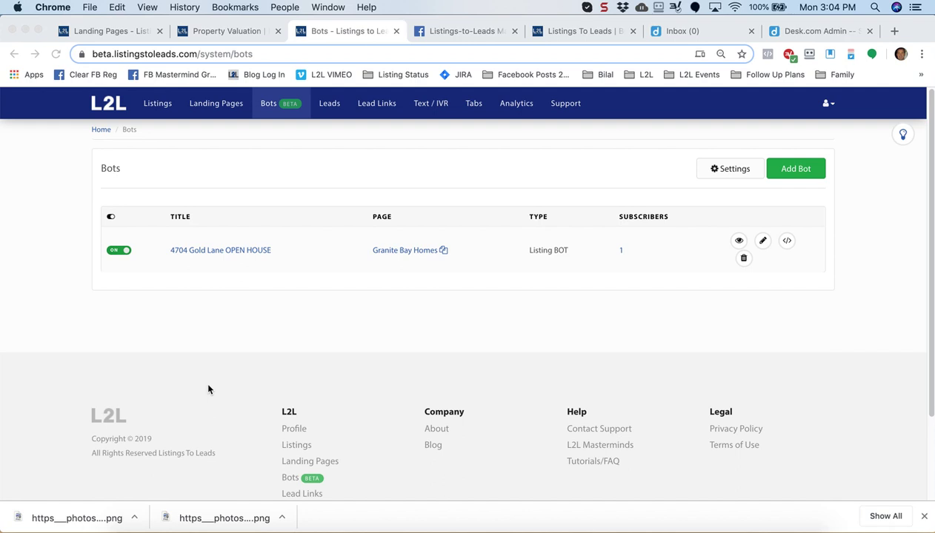
Create a Home Valuation BOT 'Home Value BOT - Granite Bay' for the Free Home Values for You page
click(526, 311)
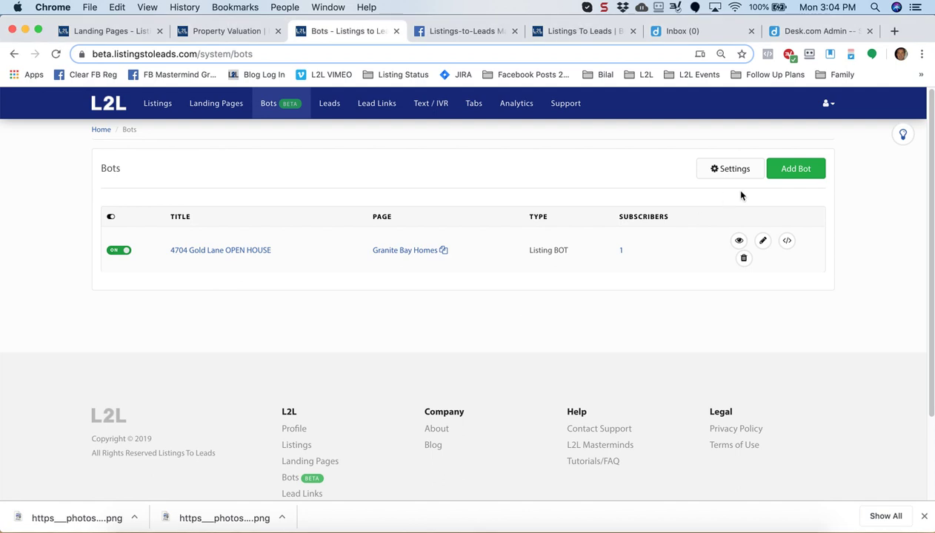
click(801, 173)
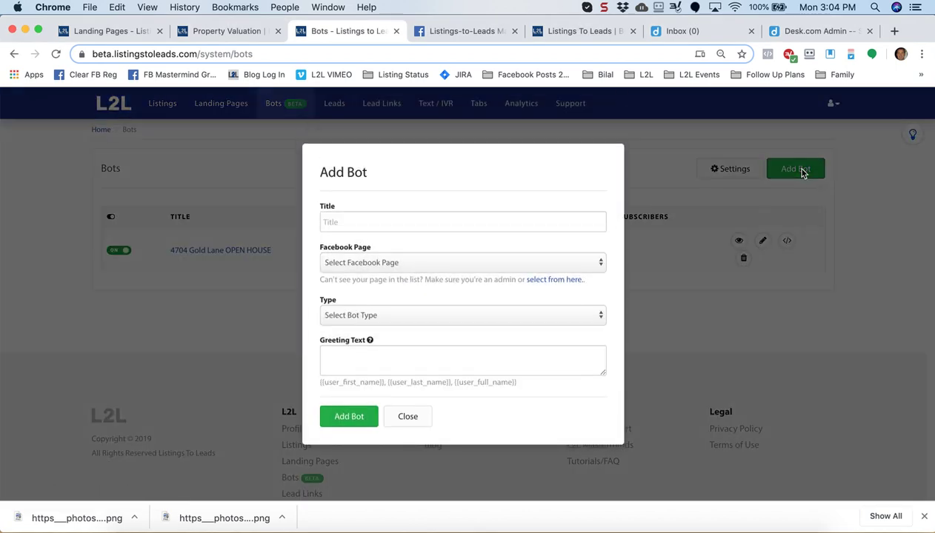
click(430, 224)
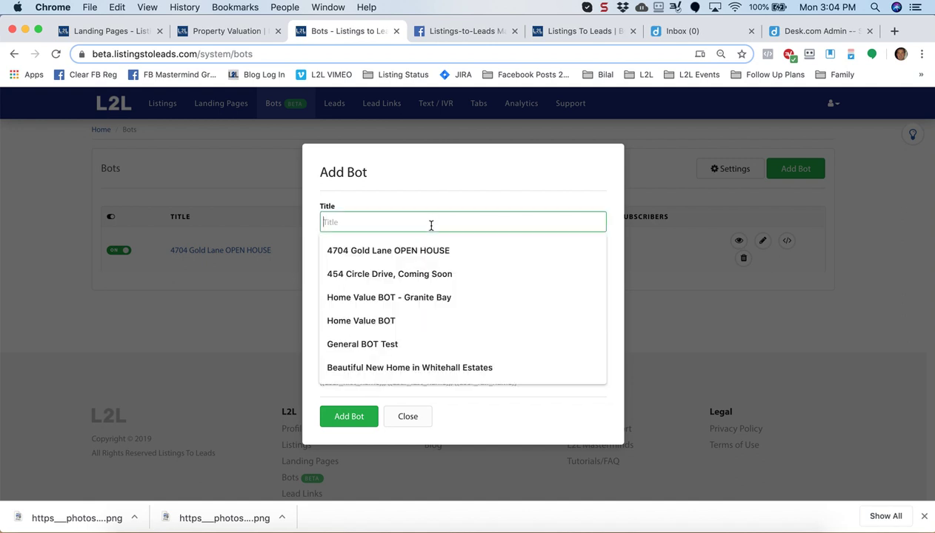
click(407, 298)
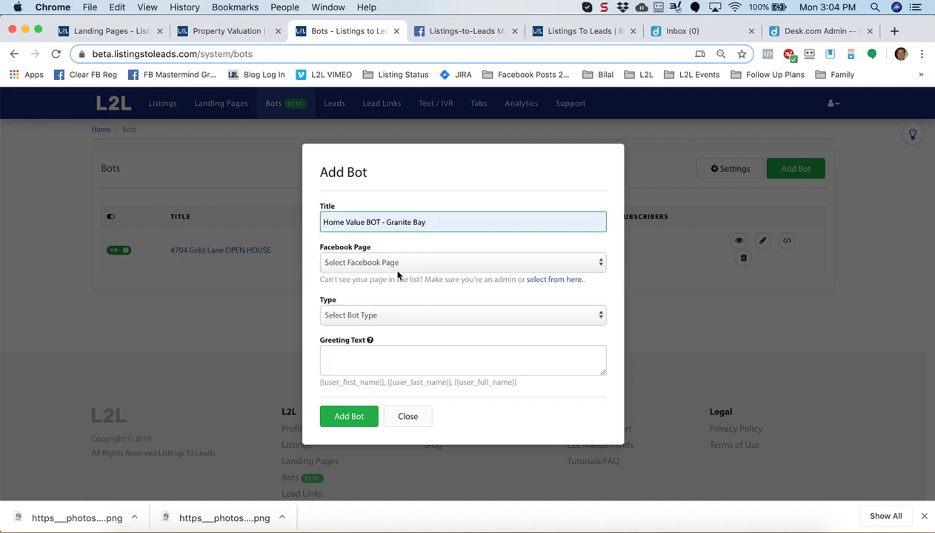
click(400, 266)
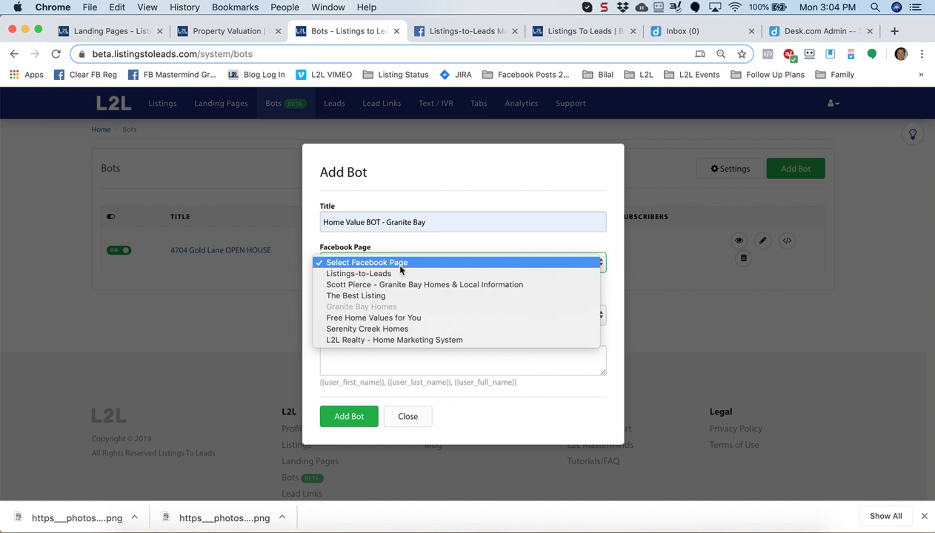
click(399, 318)
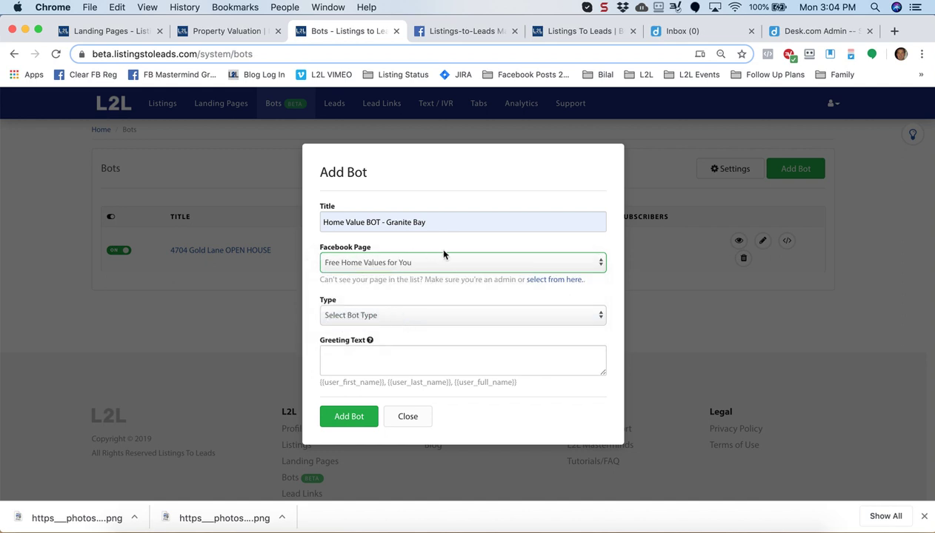
click(407, 319)
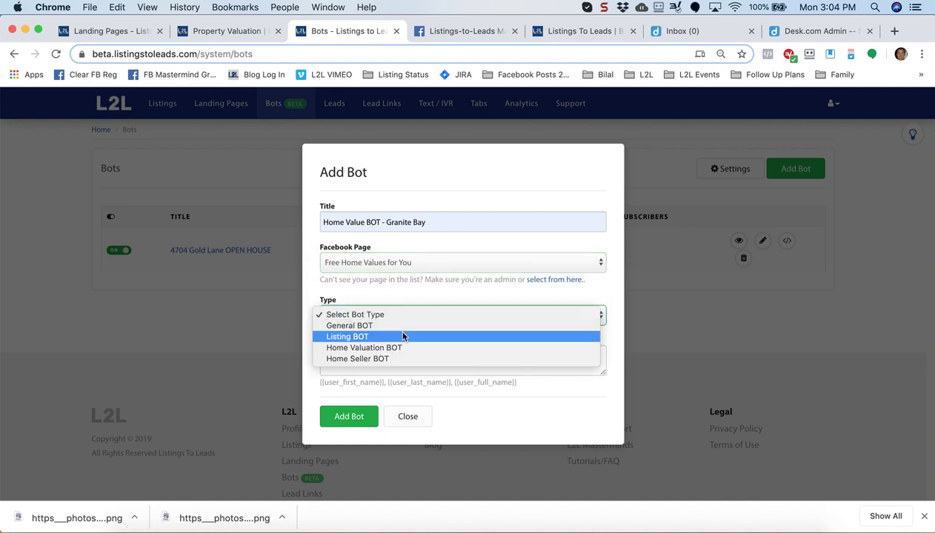
click(398, 348)
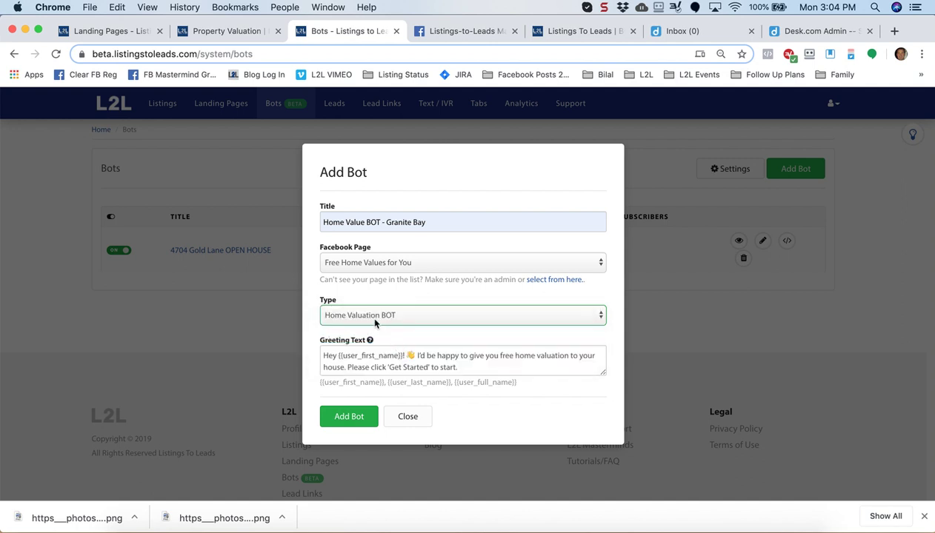
click(346, 416)
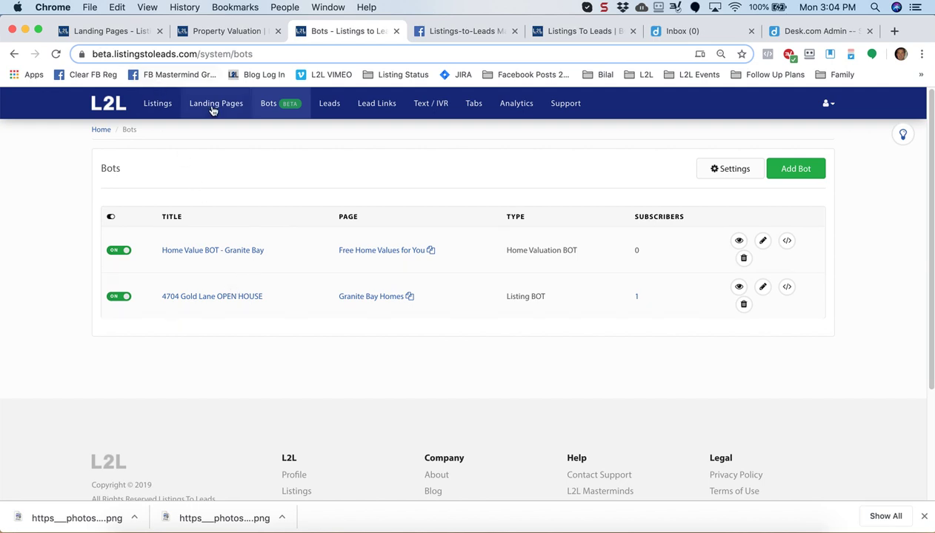
Open the Property Valuation landing page editor and expand its Social Media Share Image section
click(122, 34)
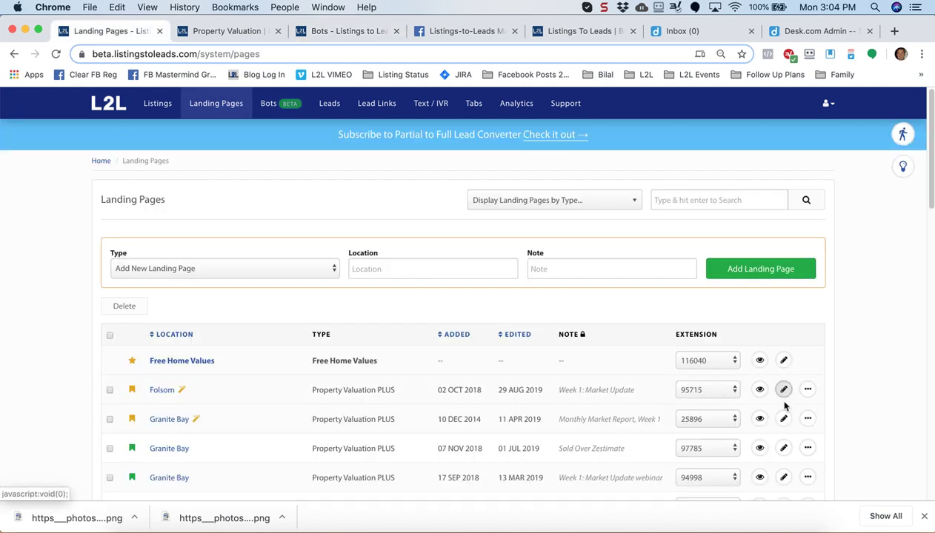
click(229, 34)
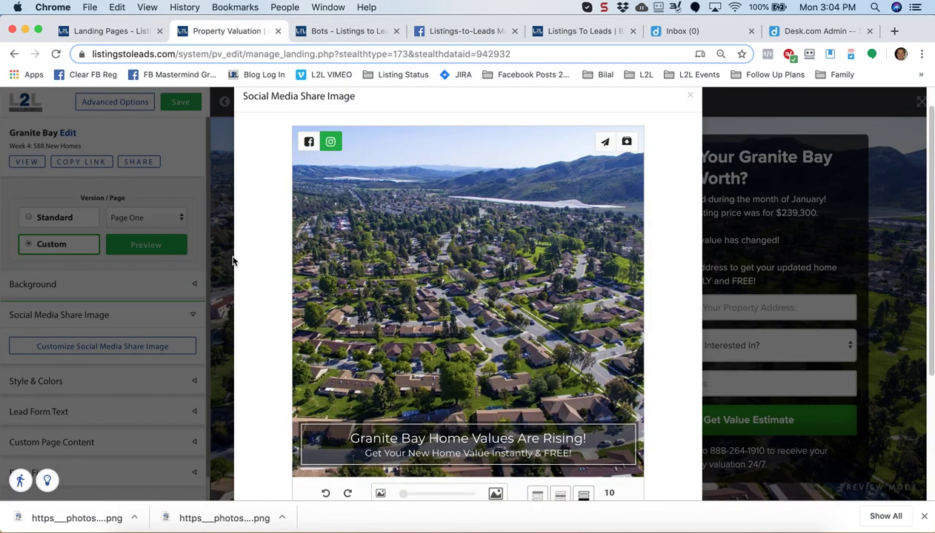
click(689, 98)
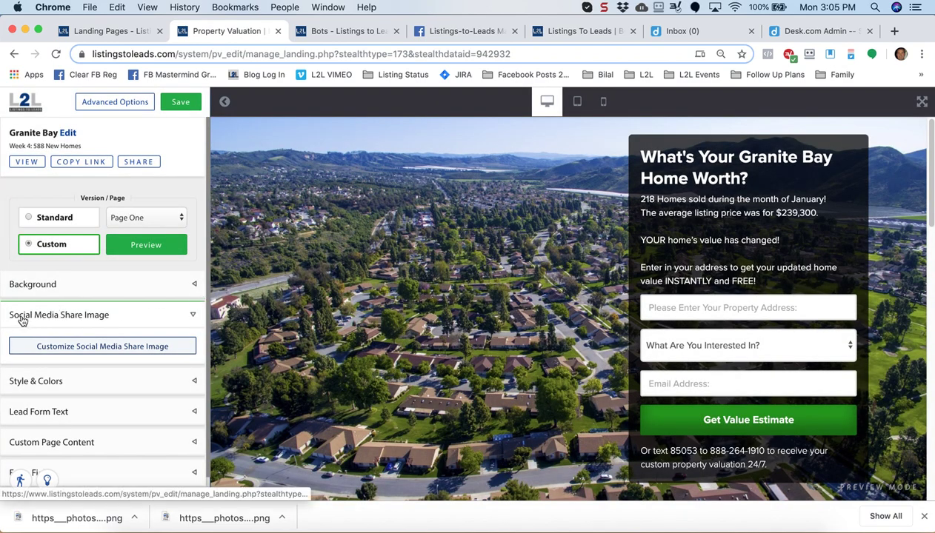
click(191, 318)
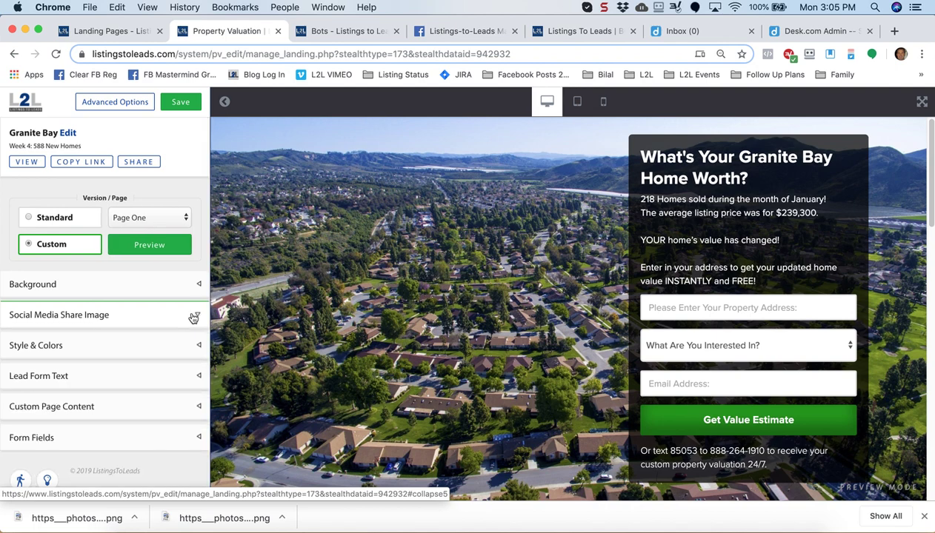
click(195, 319)
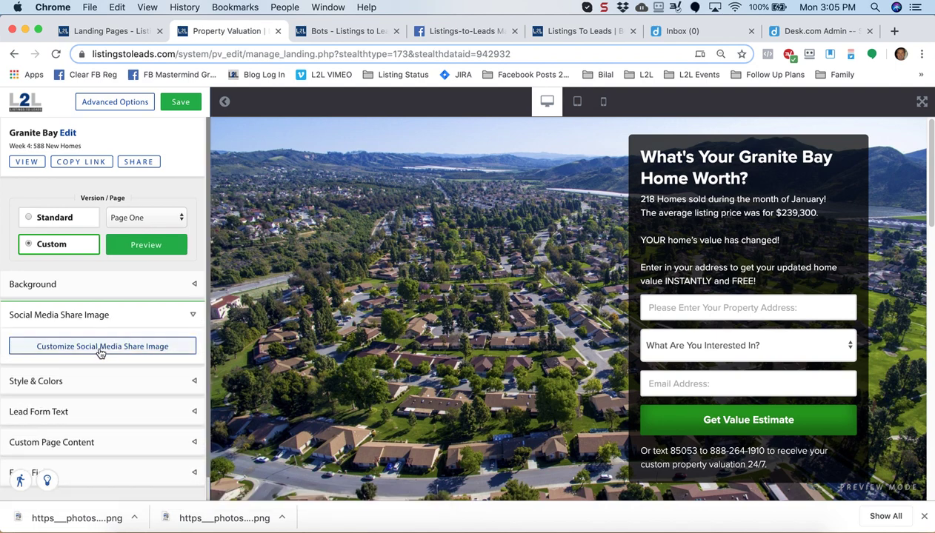
Open the share image editor and try the caption background colour and top/bottom positions
click(100, 351)
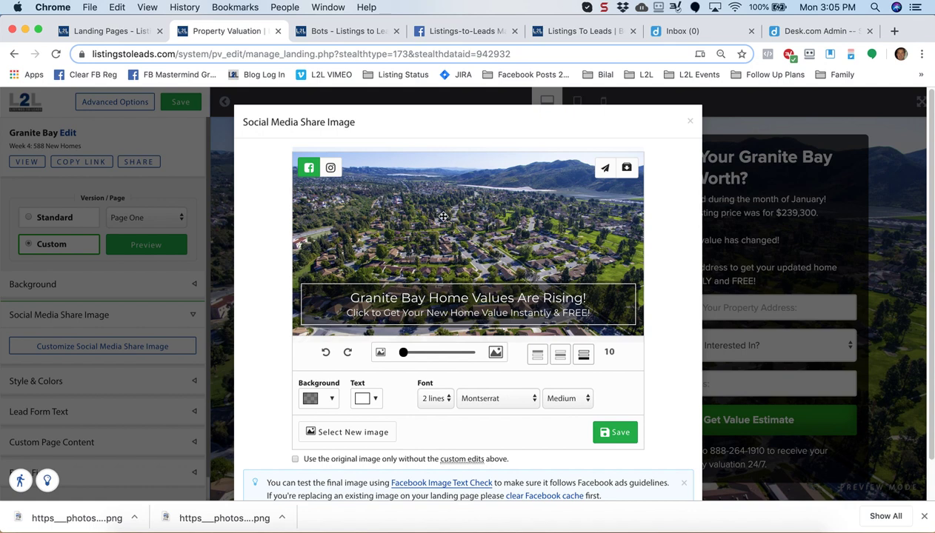
click(328, 399)
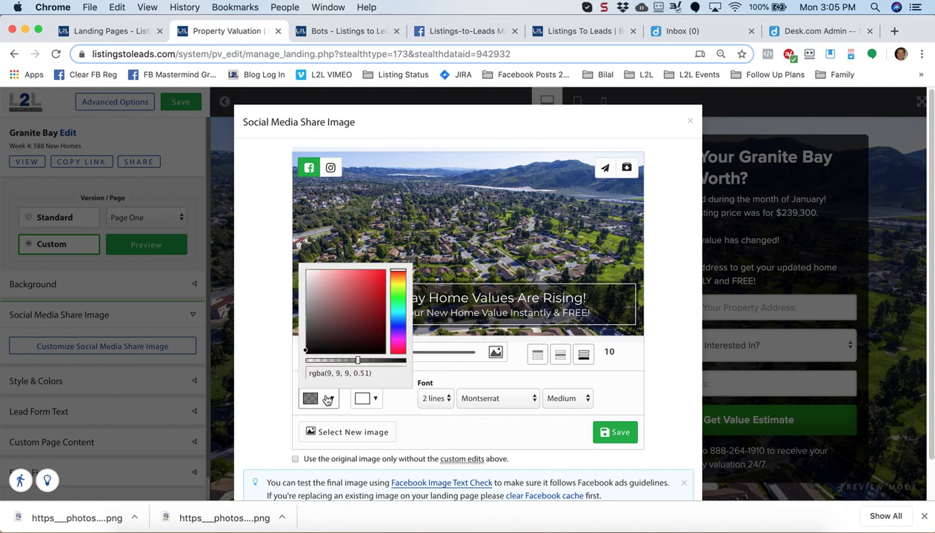
click(278, 353)
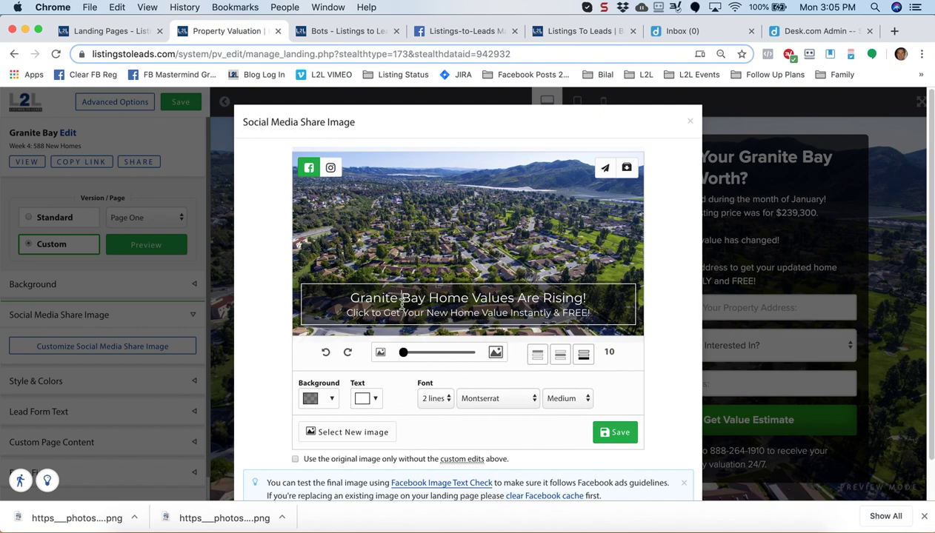
double_click(390, 298)
click(547, 354)
click(585, 355)
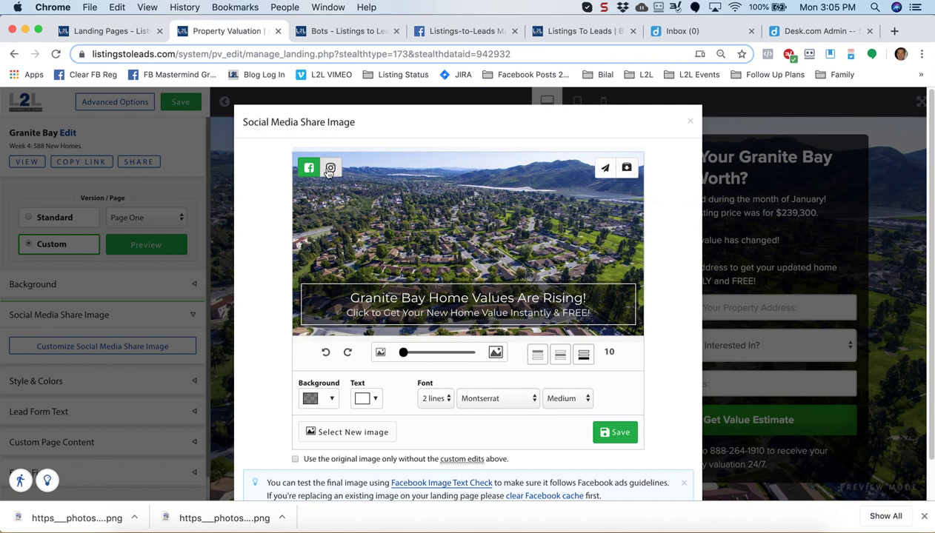
Switch the share image preview to the Instagram image format
click(330, 169)
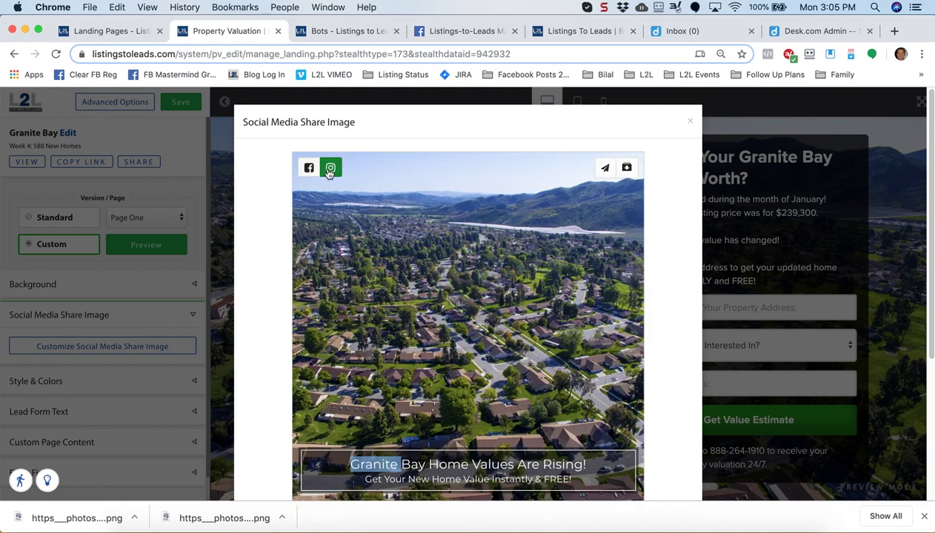
click(280, 212)
scroll(280, 212, down, 5)
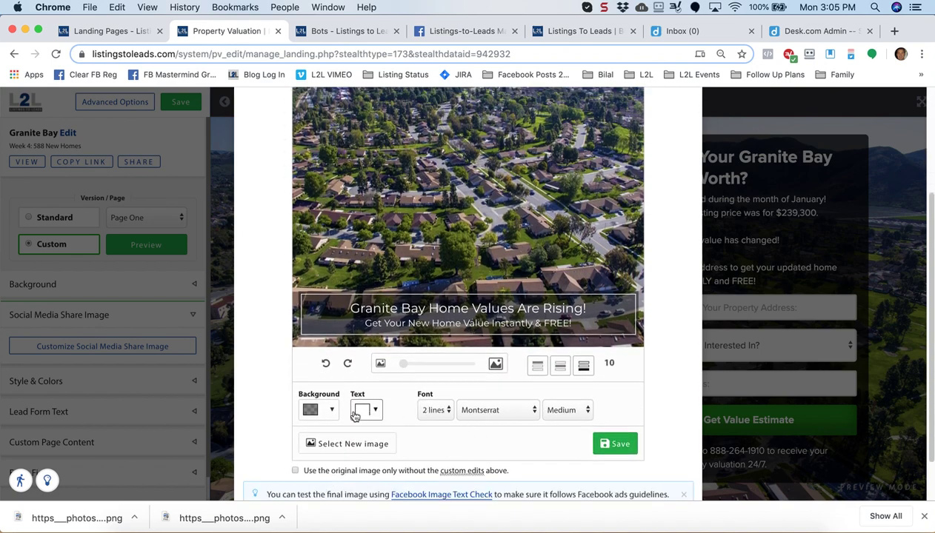
scroll(355, 417, up, 5)
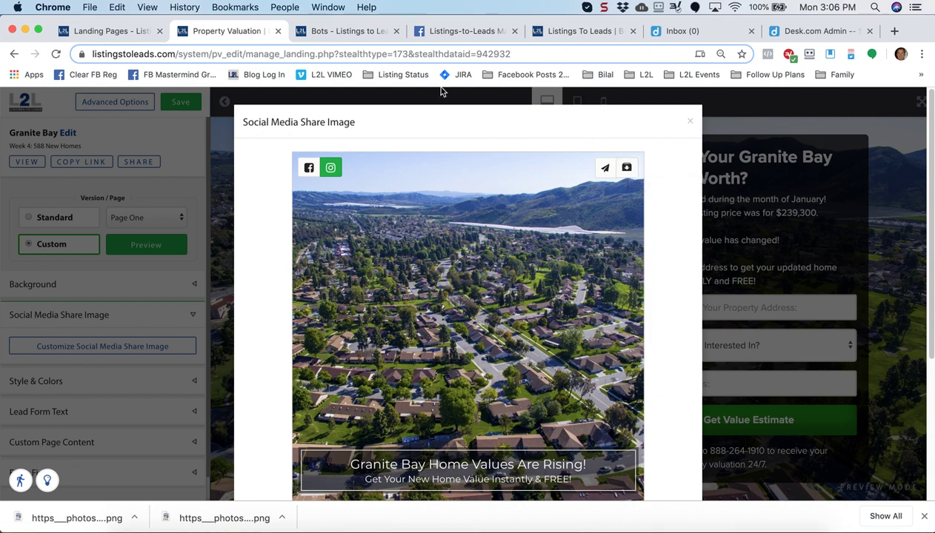
Go to the Listings-to-Leads Mastermind Group page and open the Create menu
click(459, 31)
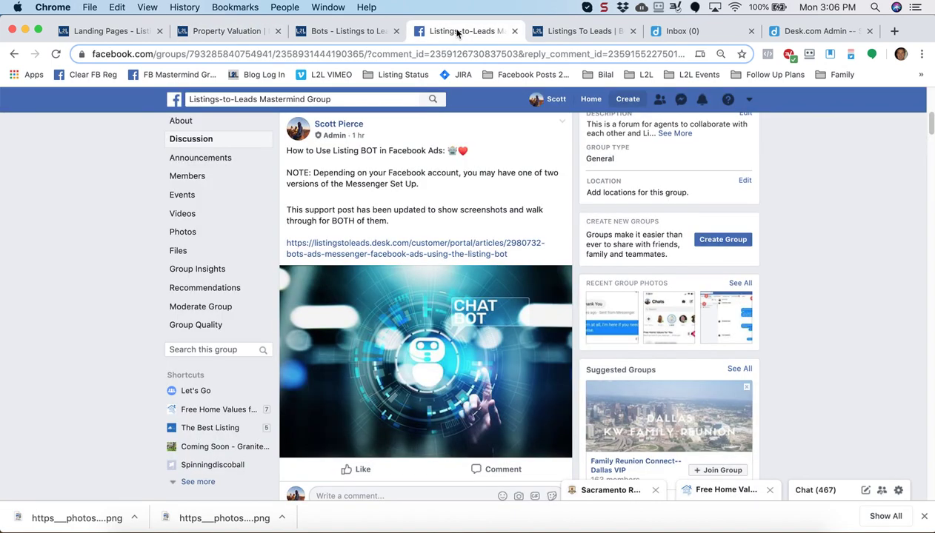
click(628, 102)
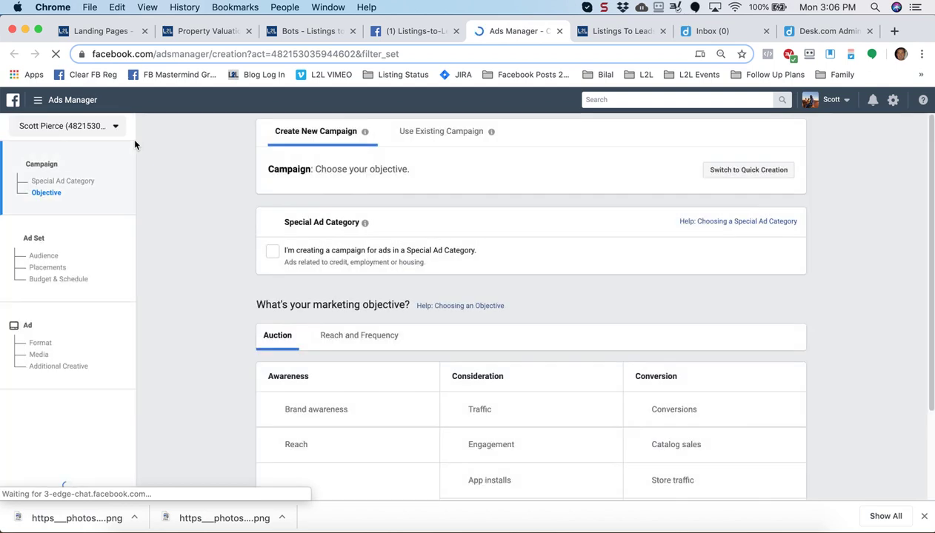
Switch to the Listings-to-Leads ad account and discard the unfinished campaign draft
click(116, 130)
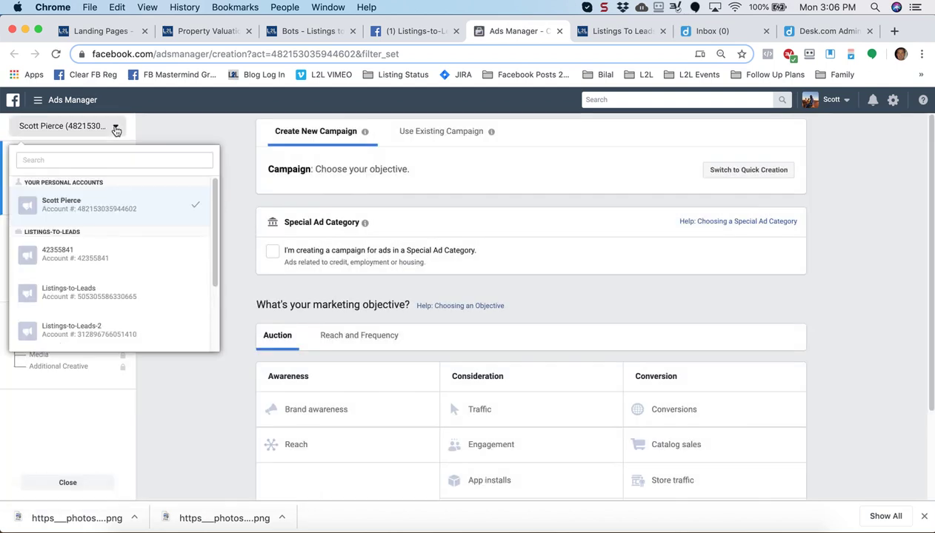
click(86, 304)
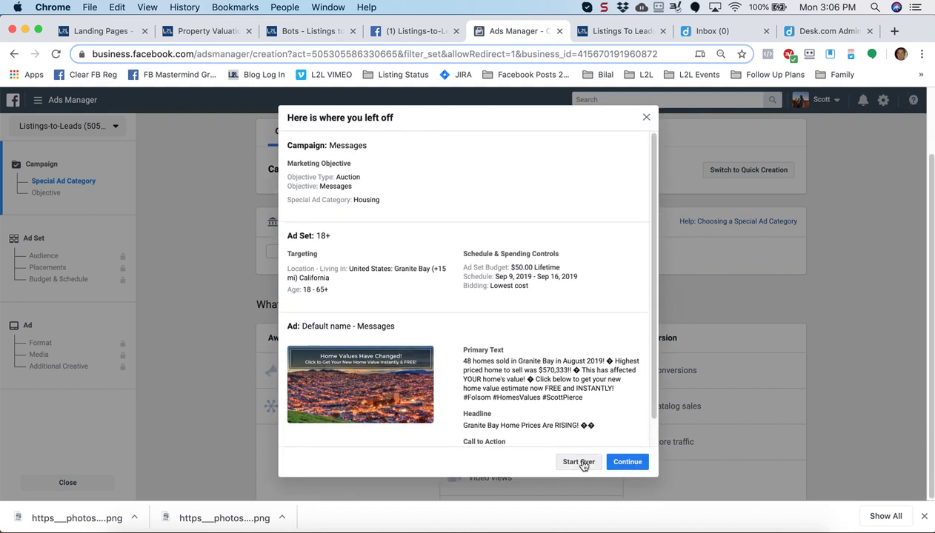
click(578, 461)
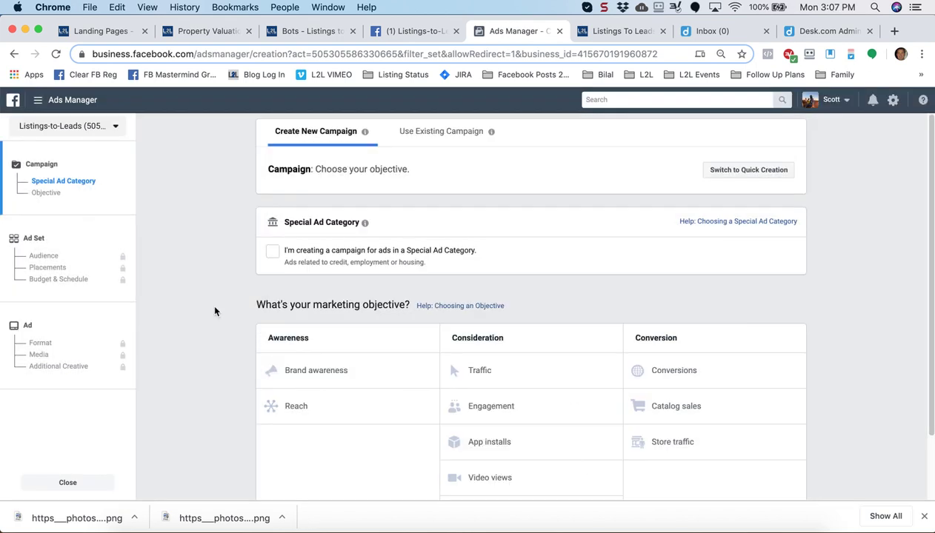
Mark the campaign as a Housing special ad category
mouse_move(286, 222)
click(271, 251)
click(325, 295)
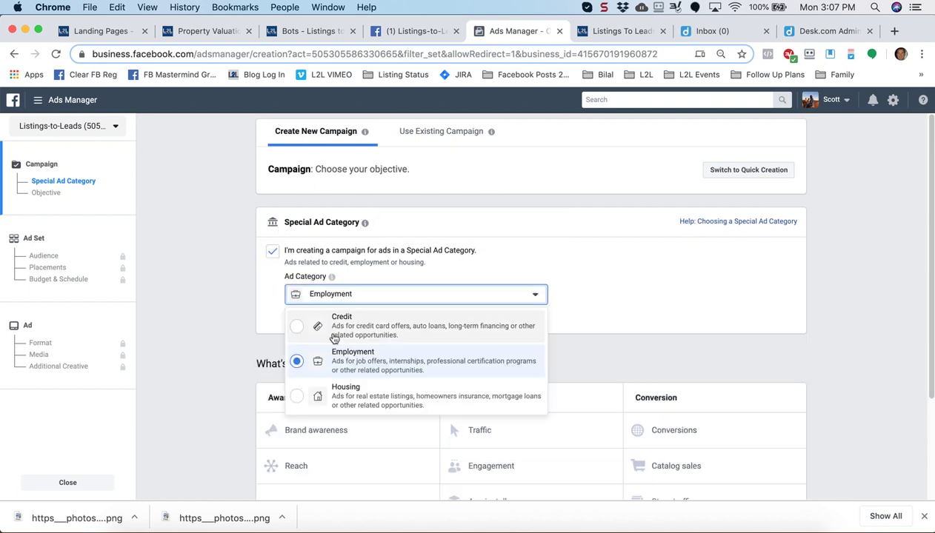
click(339, 405)
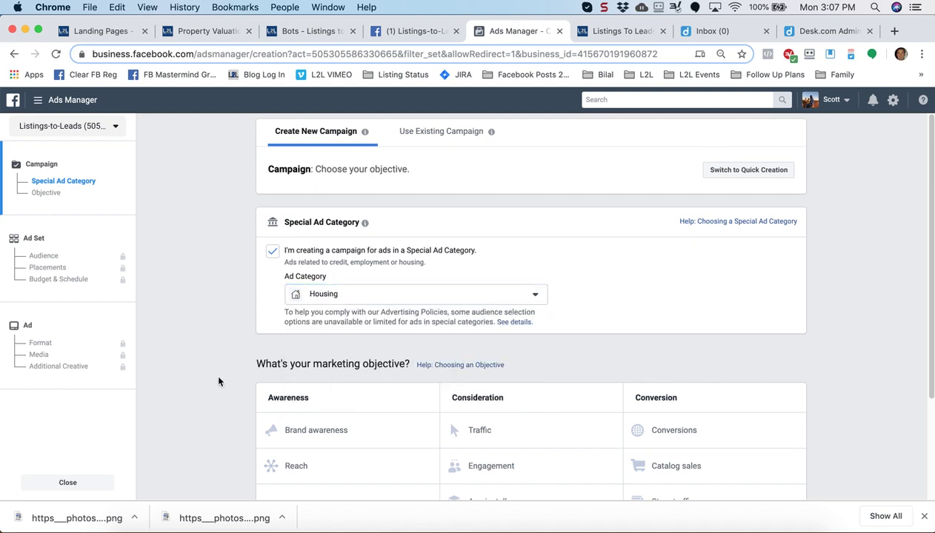
scroll(218, 379, down, 4)
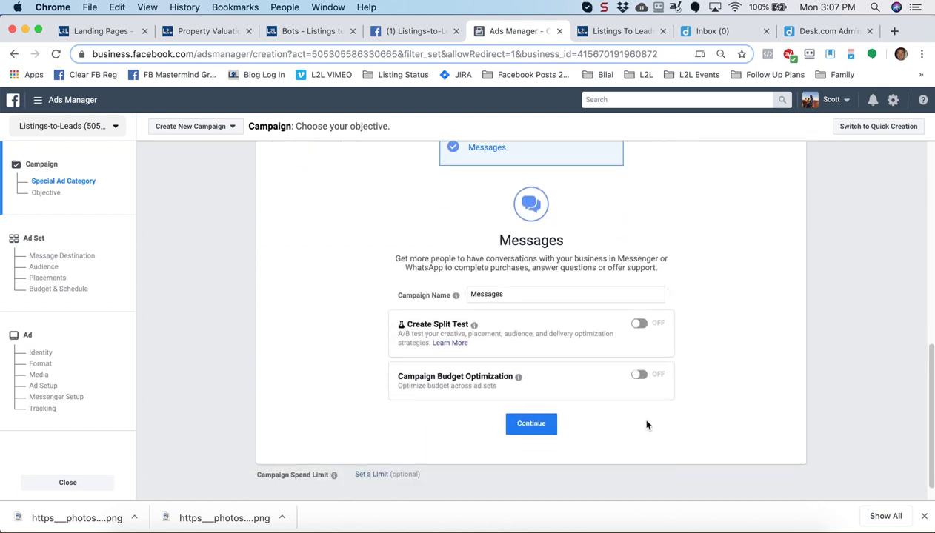
Continue to the ad set and target only people who live in the location
click(530, 425)
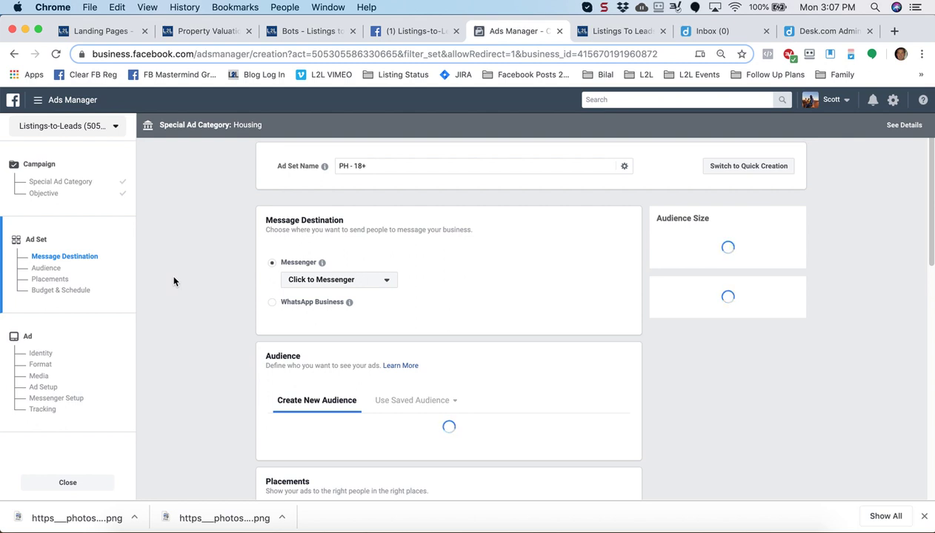
scroll(173, 281, down, 3)
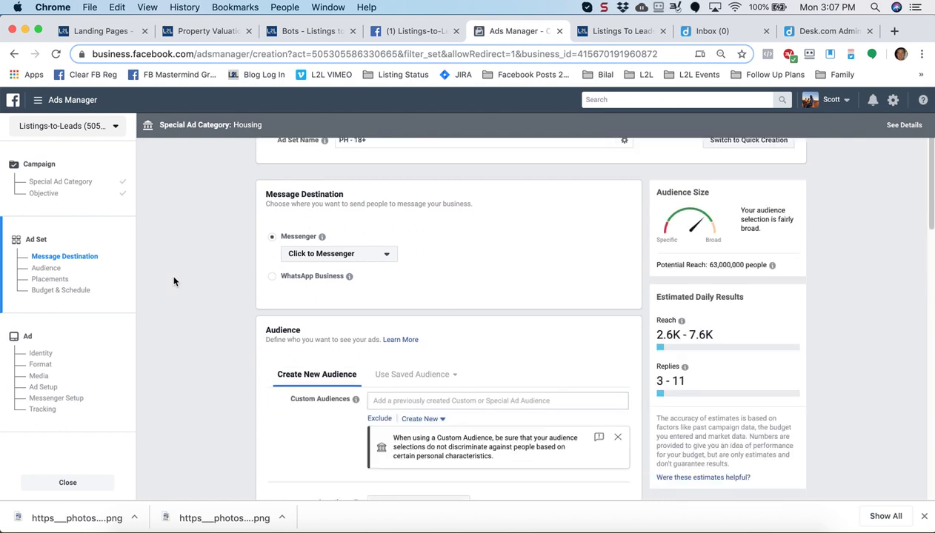
scroll(173, 281, down, 4)
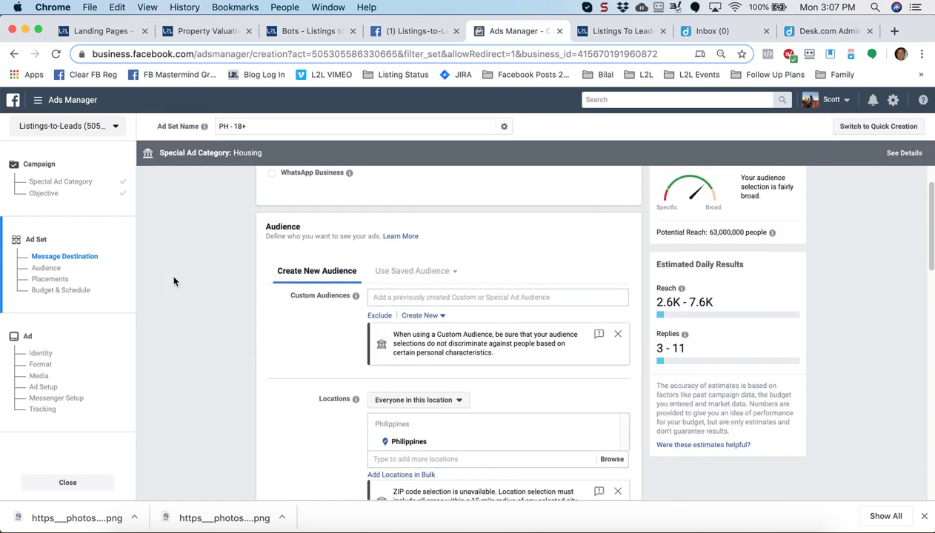
scroll(173, 281, down, 1)
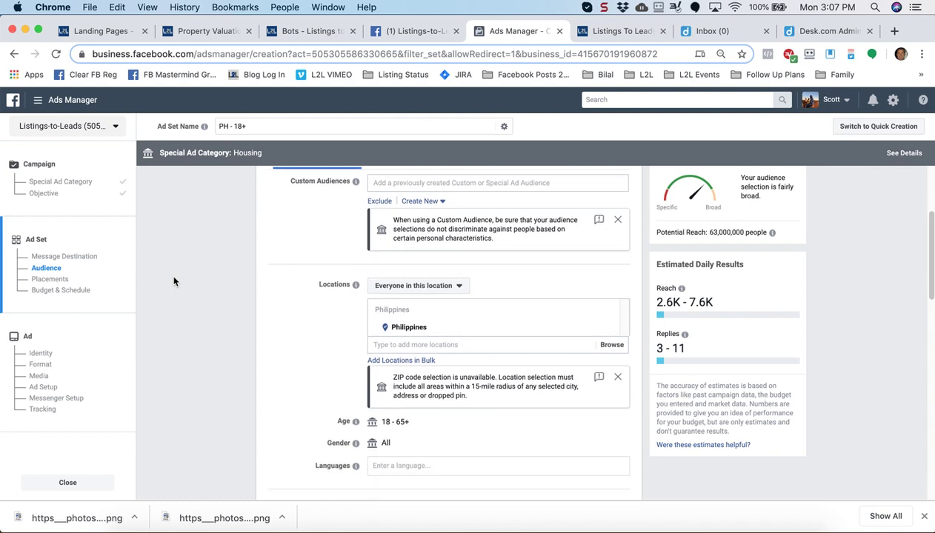
click(400, 289)
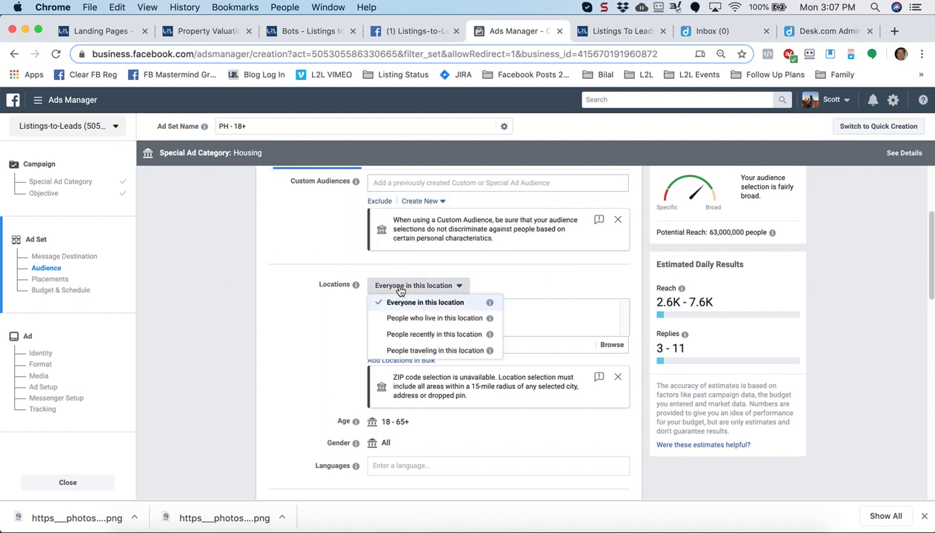
click(412, 322)
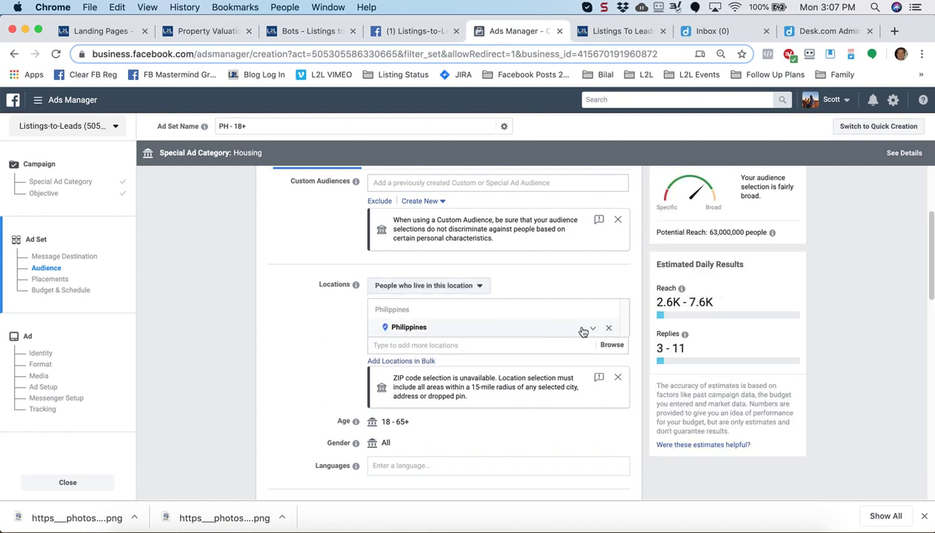
Replace Philippines with Granite Bay, California as the target location
click(611, 331)
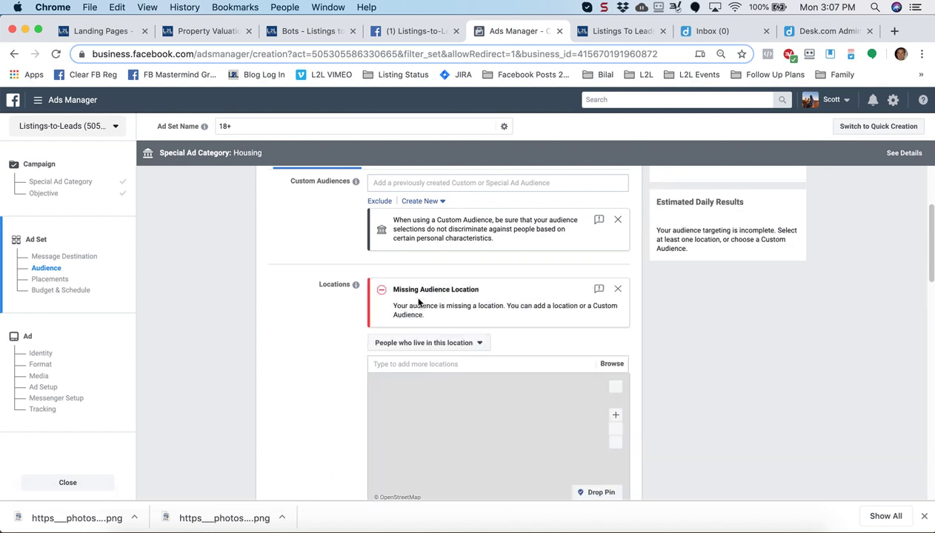
click(421, 364)
text(G)
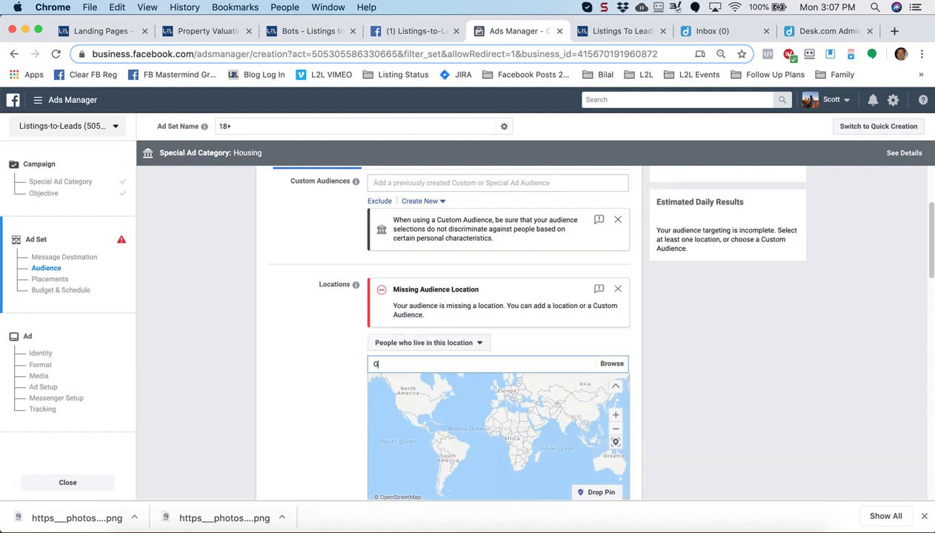
text(ranite Bay)
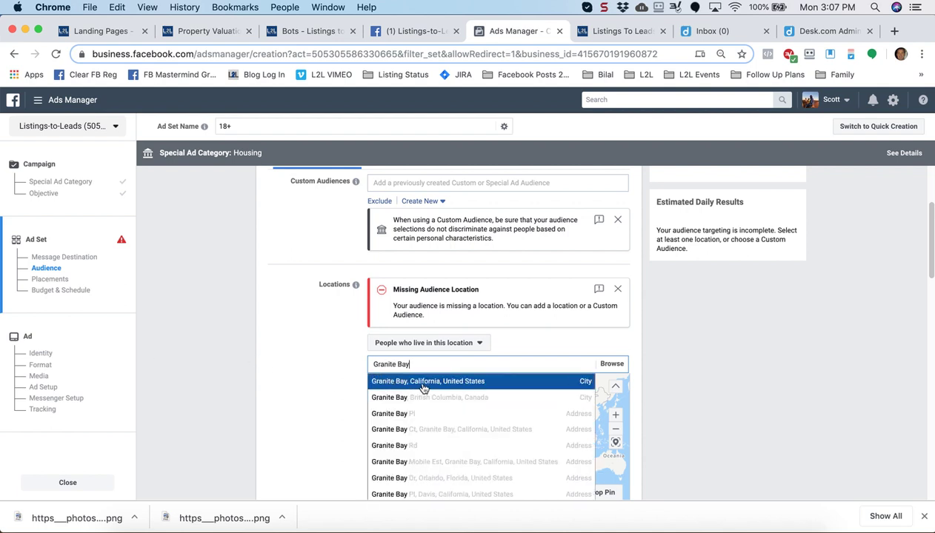
key(Return)
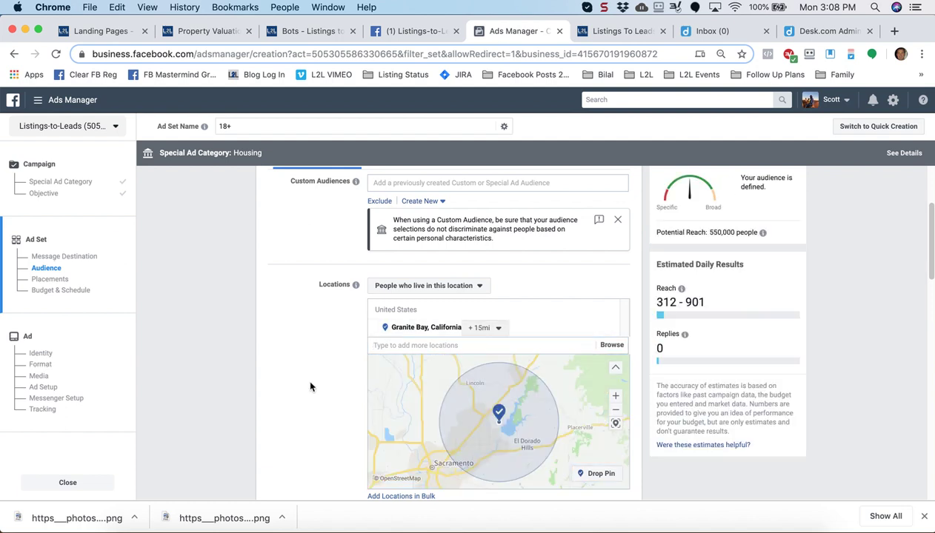
scroll(289, 378, down, 4)
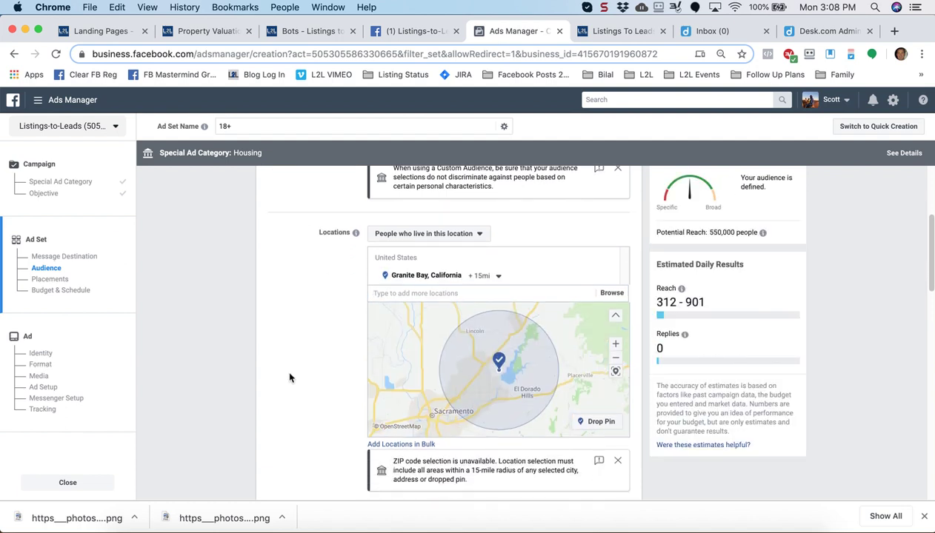
scroll(290, 377, down, 4)
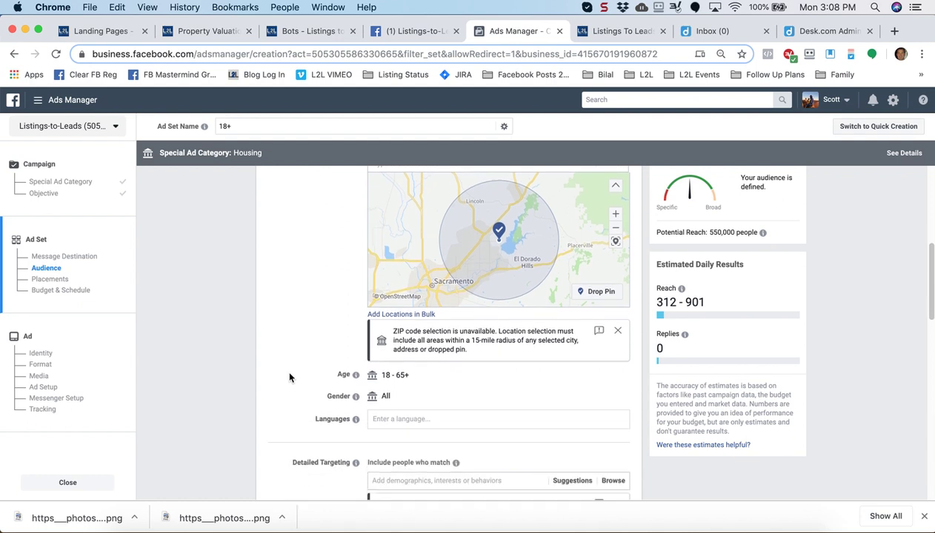
scroll(266, 344, down, 3)
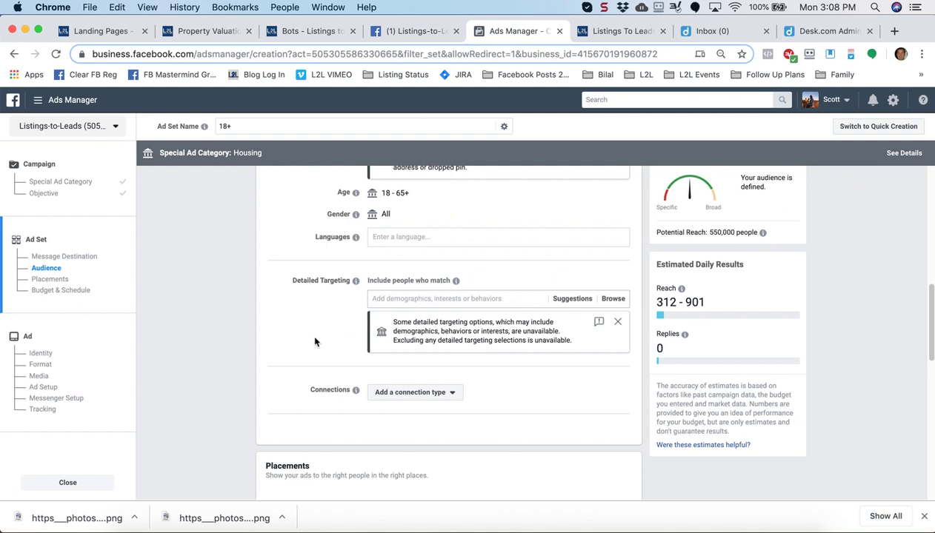
Switch to a lifetime budget with the end date set to Sep 16, 2019
scroll(315, 341, down, 2)
scroll(315, 341, down, 5)
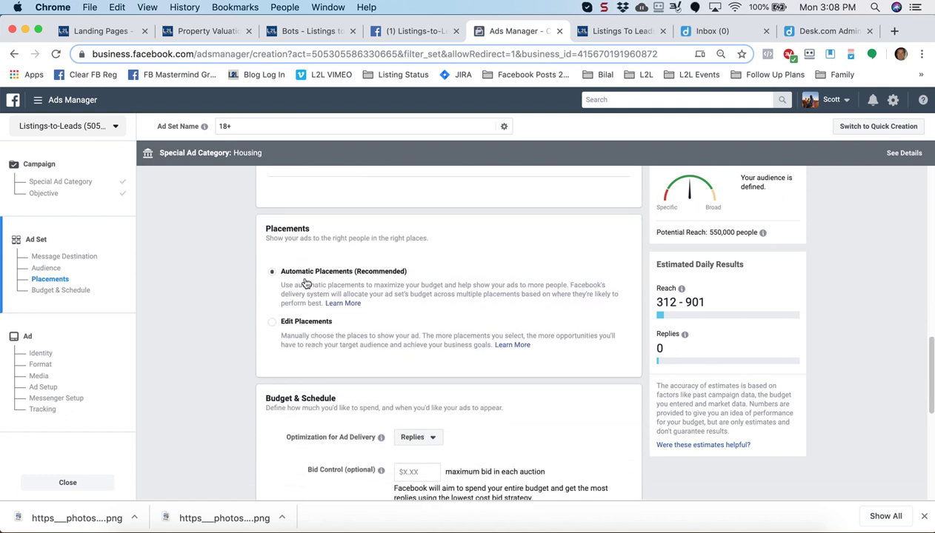
scroll(219, 390, down, 4)
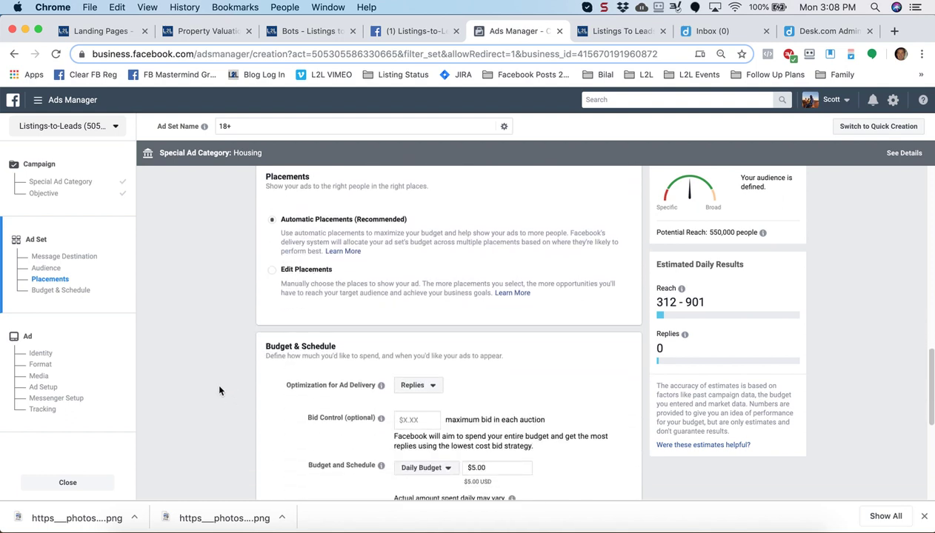
scroll(219, 390, down, 3)
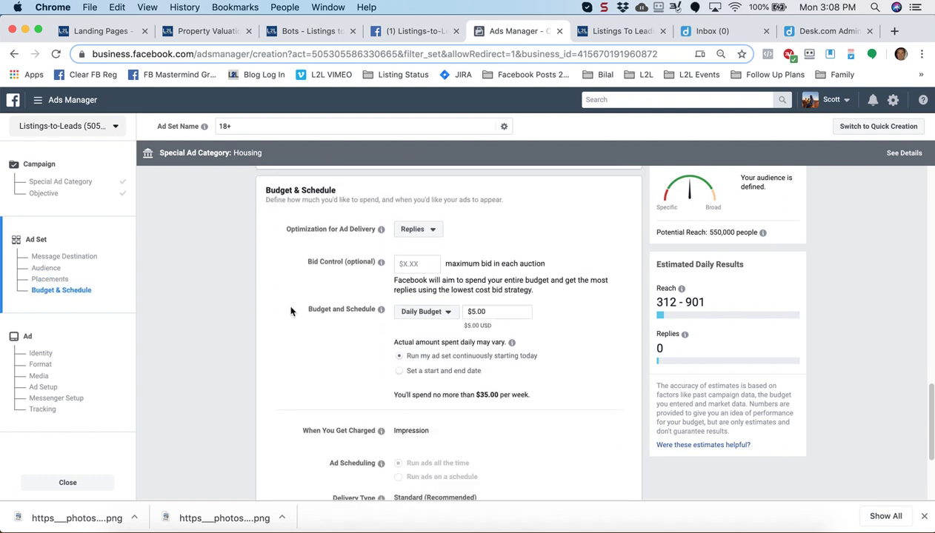
scroll(290, 310, down, 1)
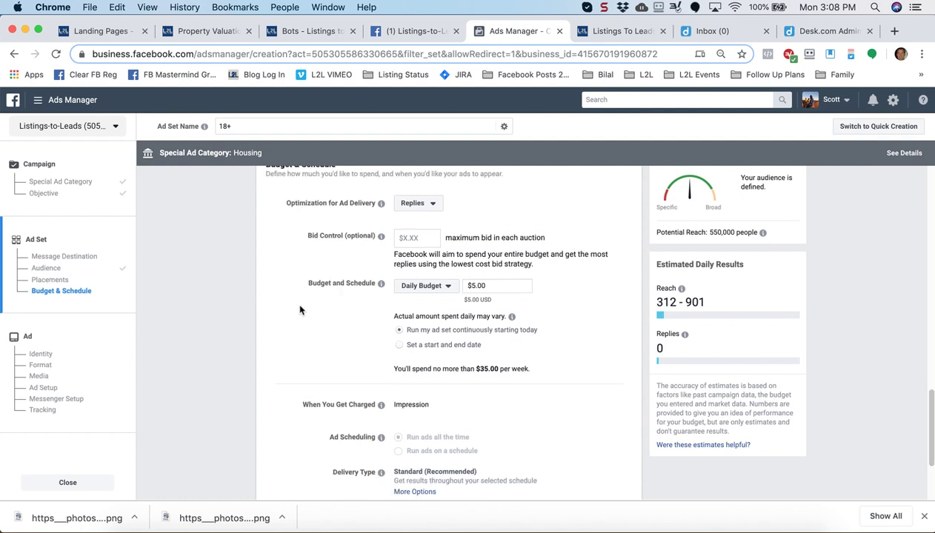
click(447, 287)
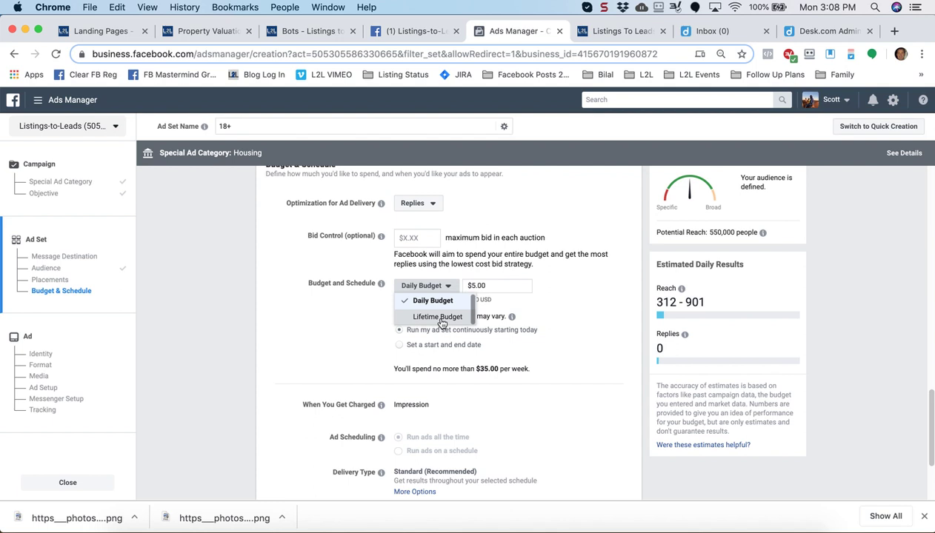
click(438, 317)
click(450, 348)
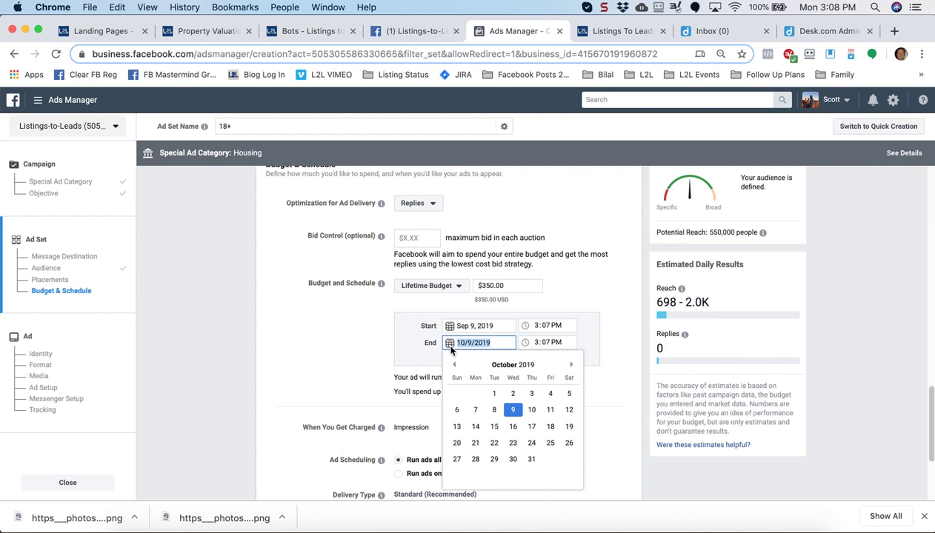
click(455, 366)
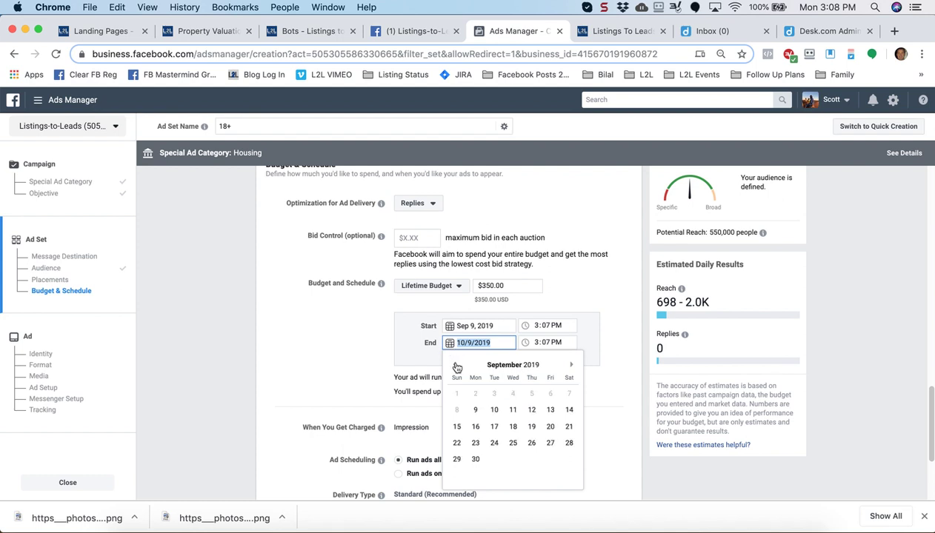
click(475, 427)
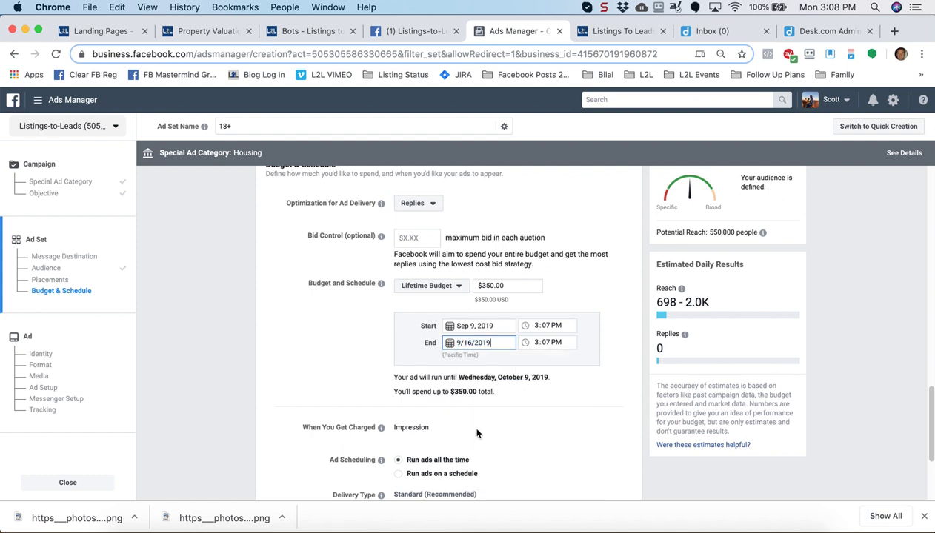
click(312, 337)
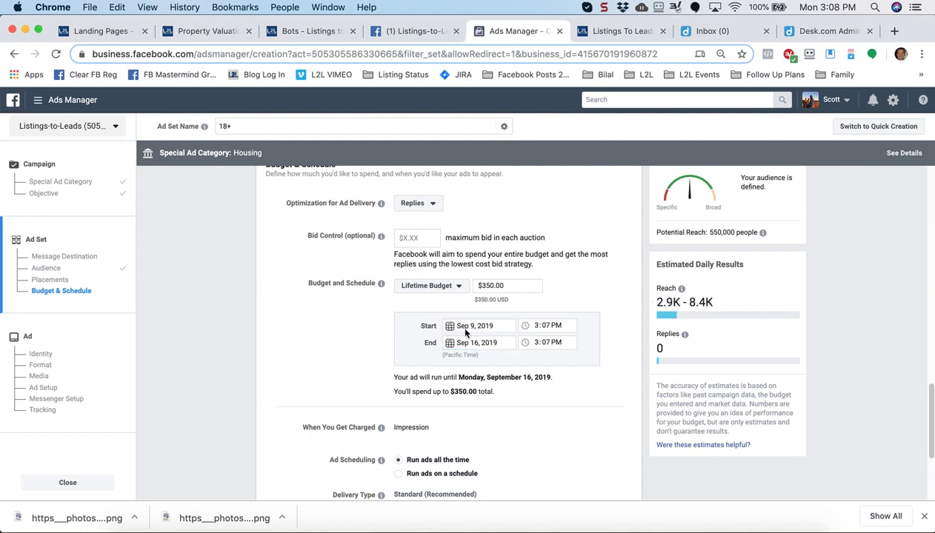
Change the lifetime budget amount from $350.00 to $60.00
drag(515, 282, 356, 288)
text(60)
click(334, 358)
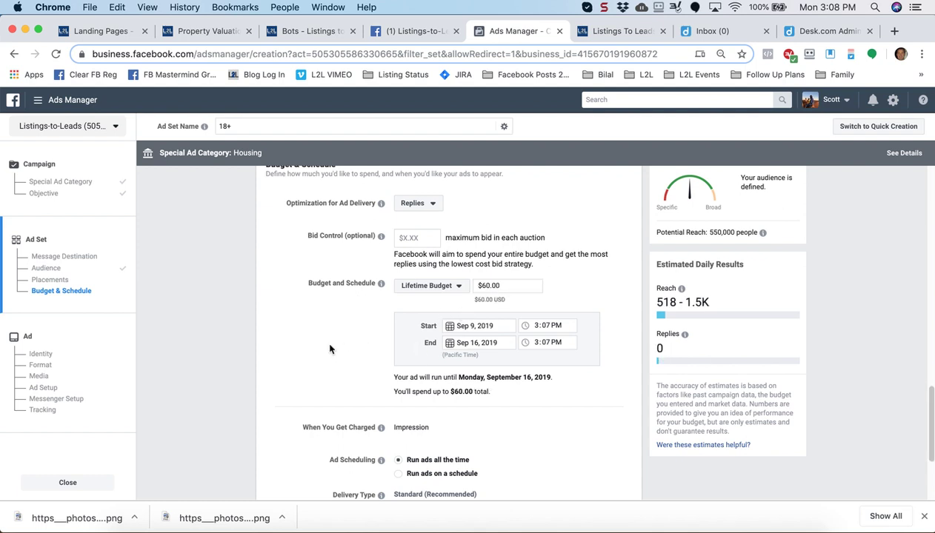
scroll(330, 349, down, 5)
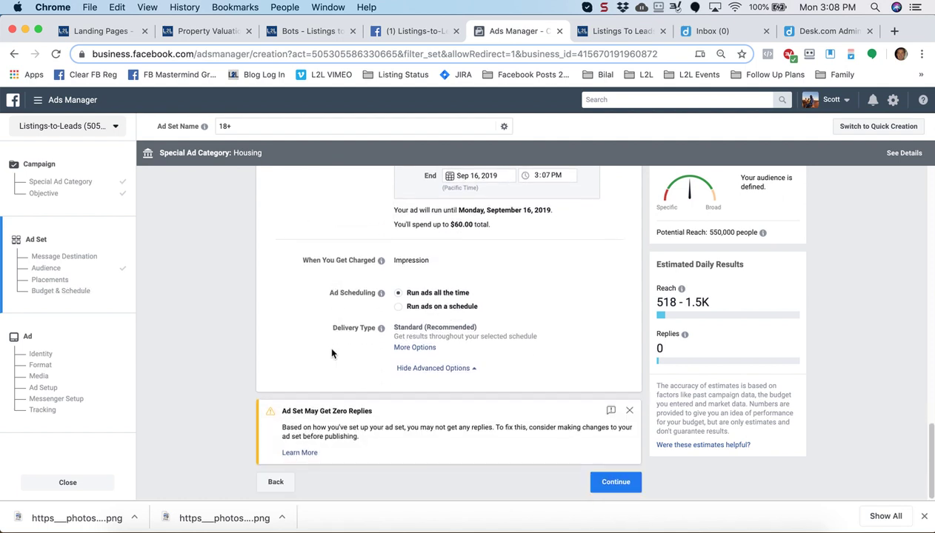
Continue to the ad, then copy the Granite Bay bot's Messenger link from the Bots list
click(615, 484)
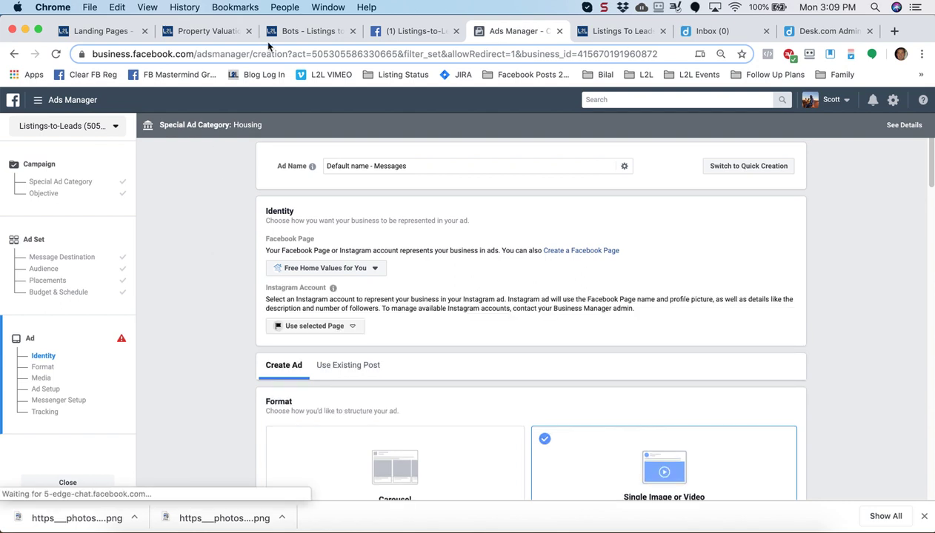
click(308, 31)
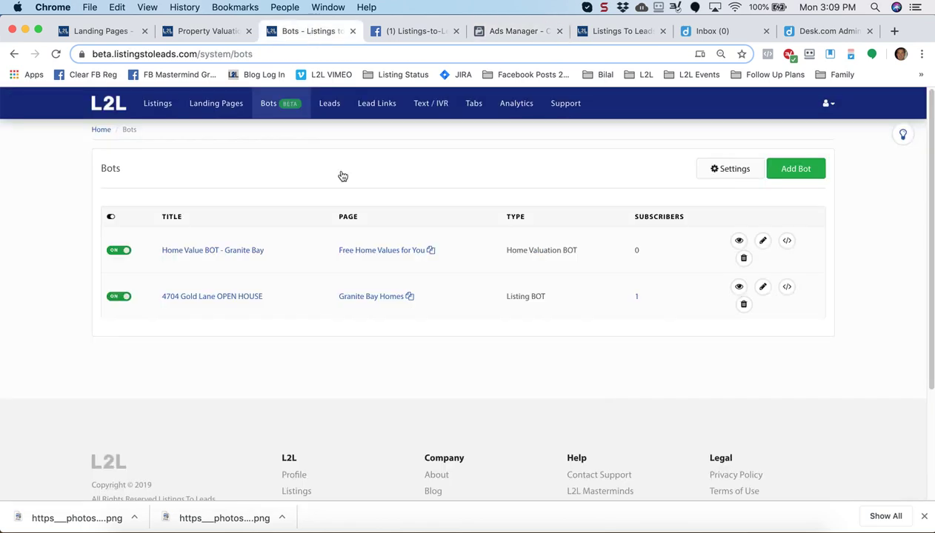
click(428, 251)
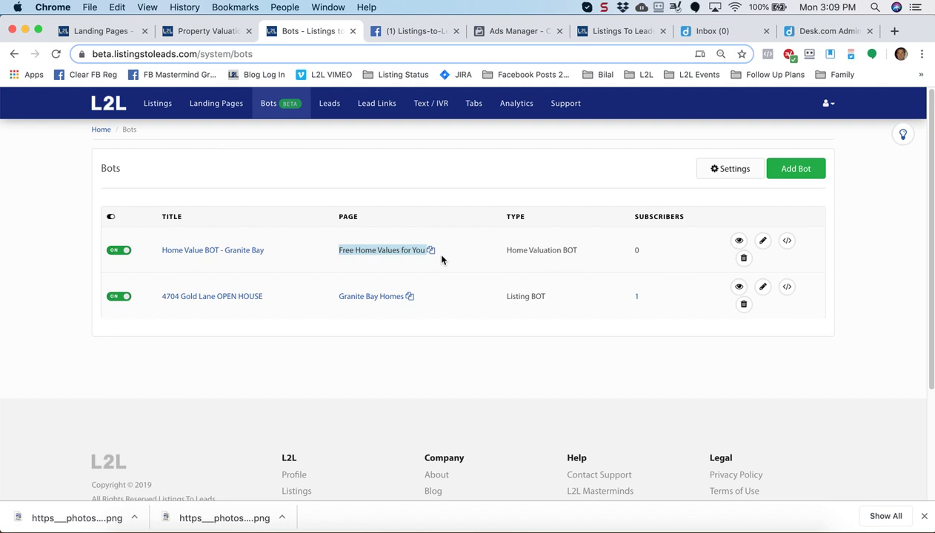
Return to the Ads Manager ad and scroll down to its Media section
click(510, 33)
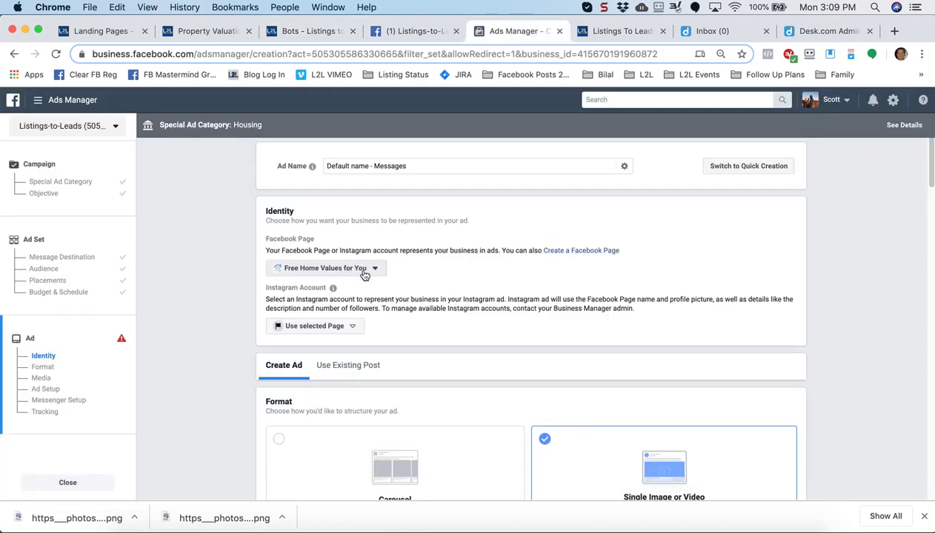
scroll(244, 306, down, 5)
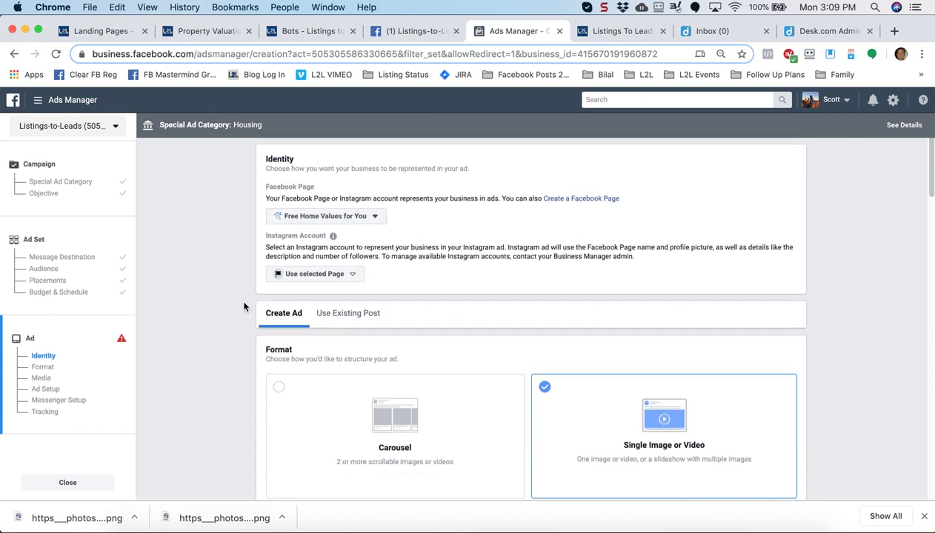
scroll(244, 307, down, 2)
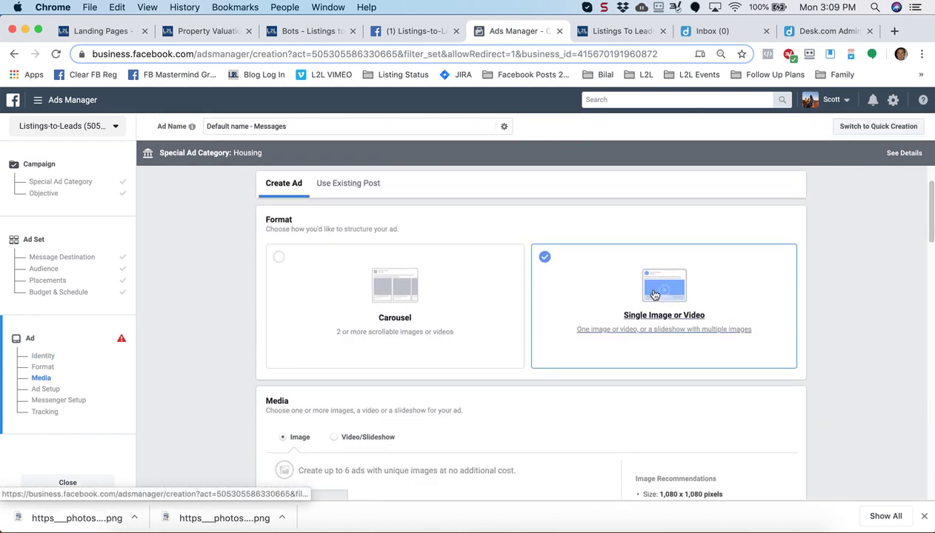
scroll(208, 350, down, 1)
scroll(208, 349, down, 6)
scroll(208, 350, down, 2)
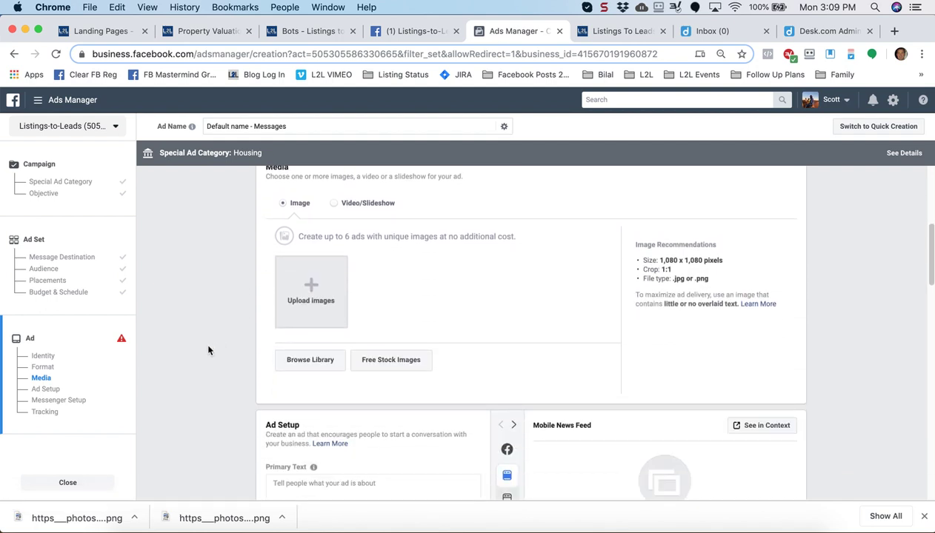
Upload the Granite Bay Home Values Are Rising PNG from Downloads as the ad image
click(311, 286)
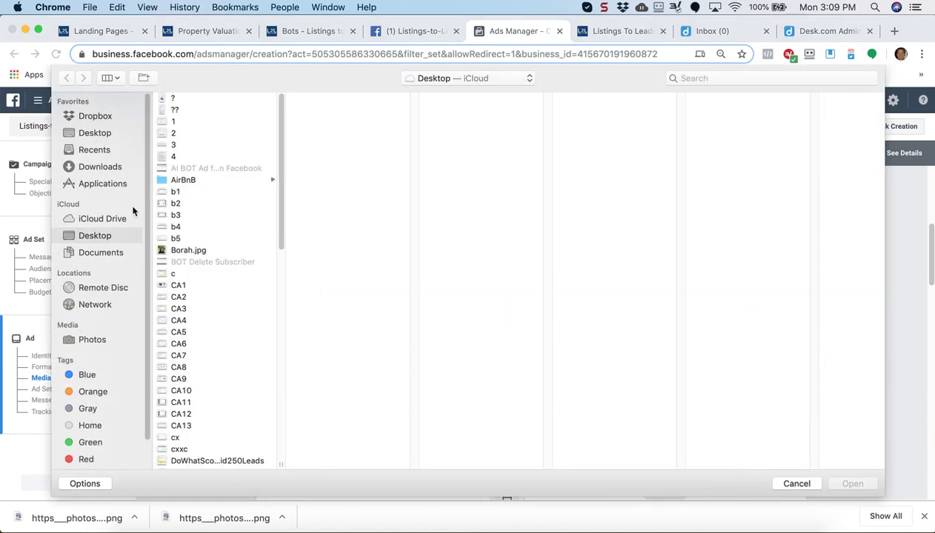
click(97, 169)
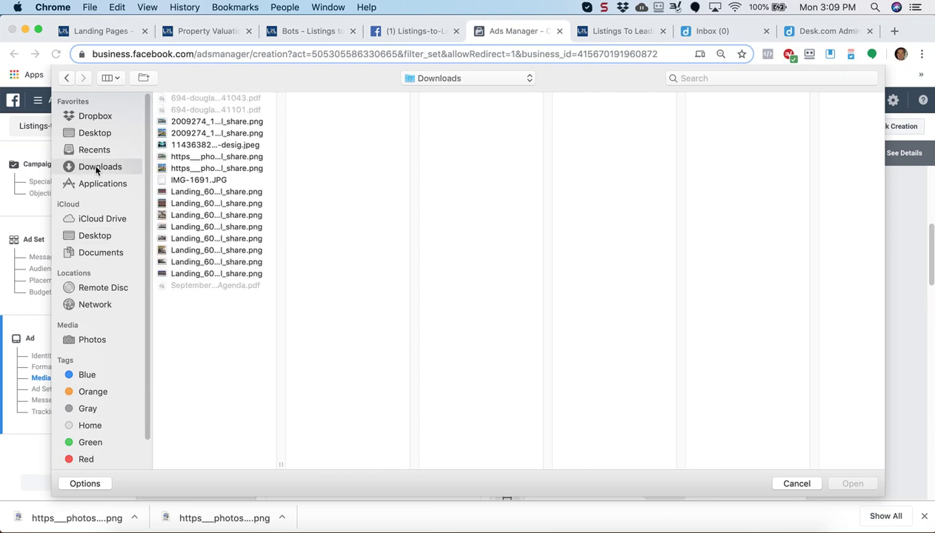
click(224, 122)
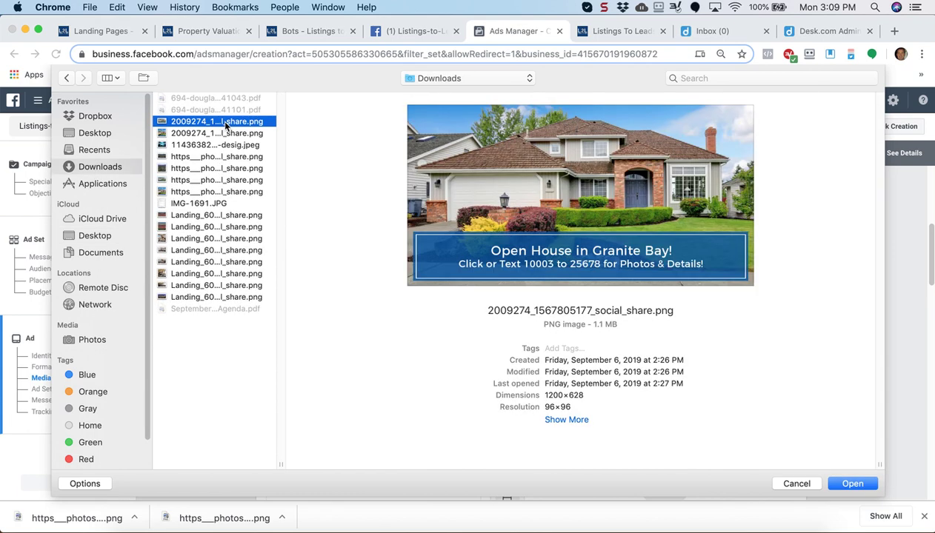
click(222, 133)
click(217, 287)
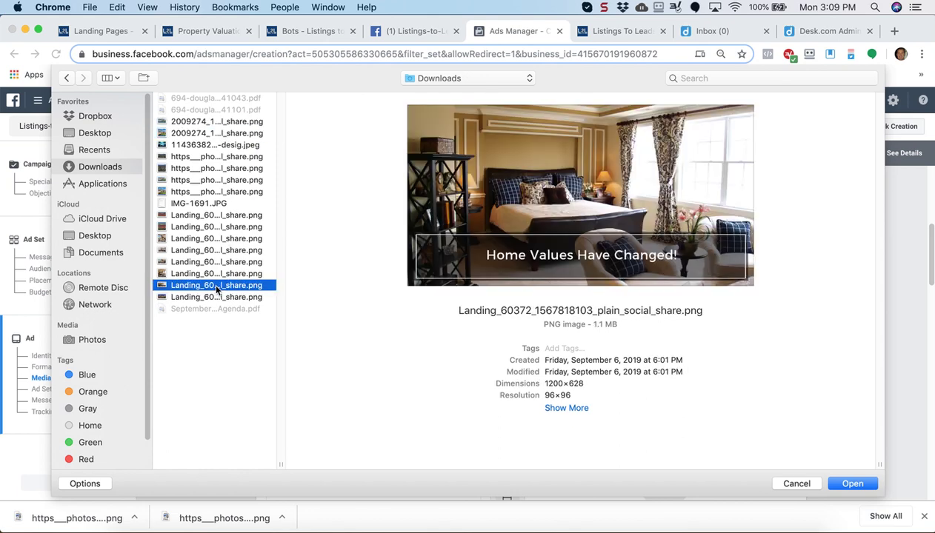
key(Down)
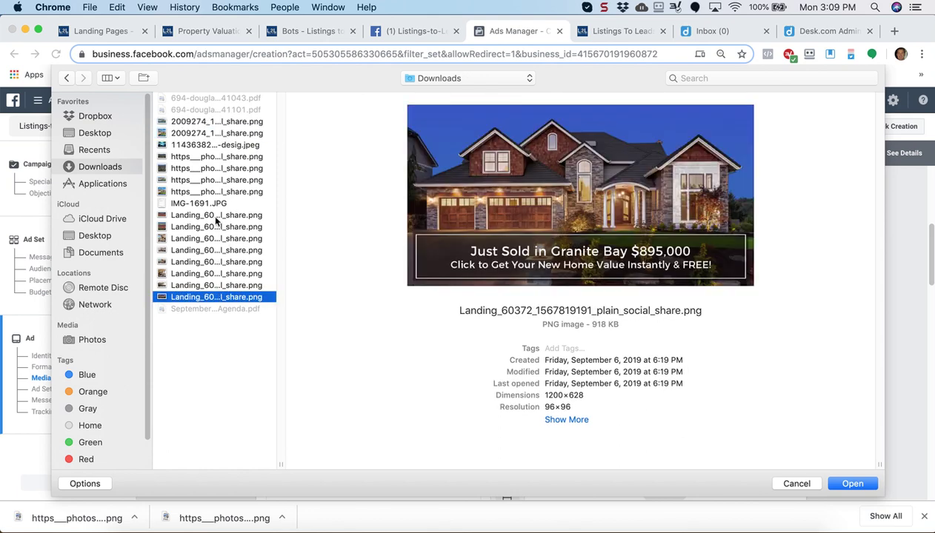
click(216, 216)
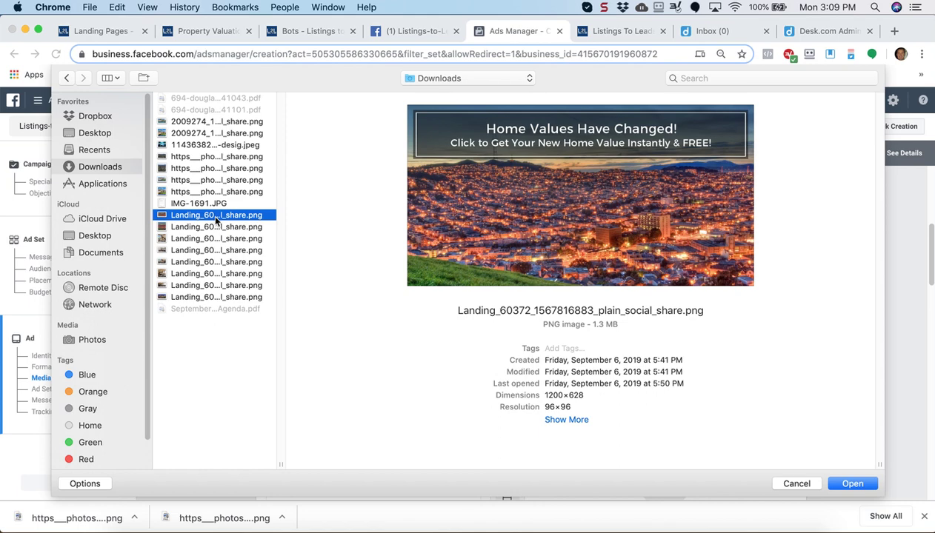
key(Up)
key(Up)
key(Up)
key(Up)
key(Up)
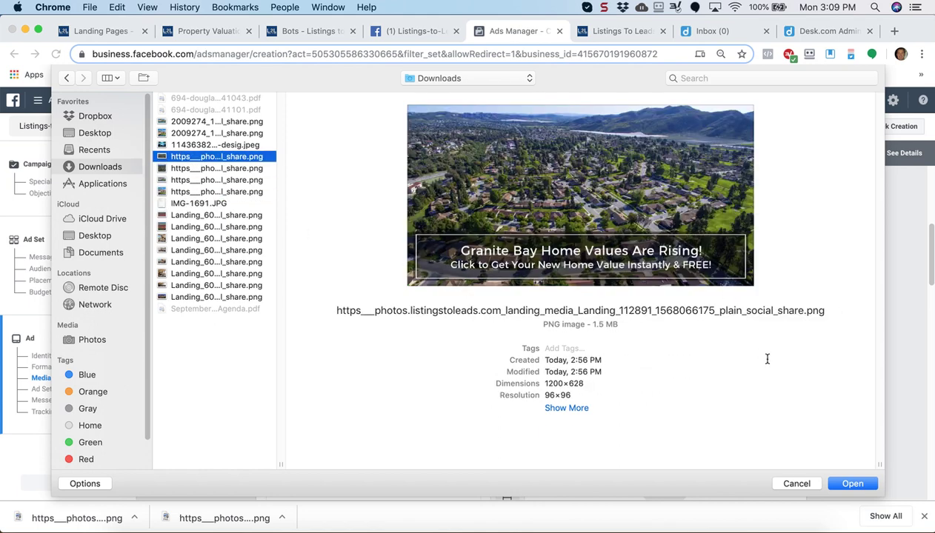
click(849, 484)
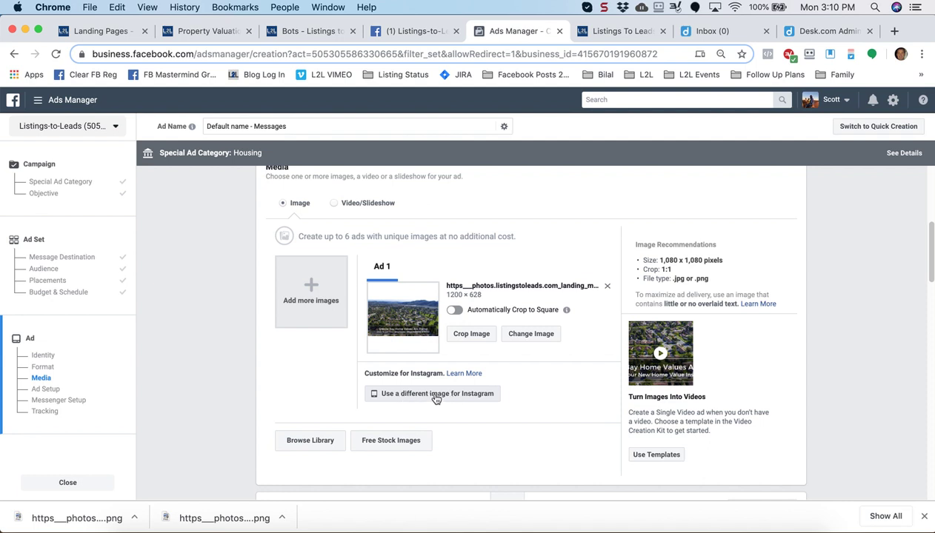
Upload the square 1200×1200 Granite Bay Home Values PNG as the ad's Instagram-specific image
click(435, 396)
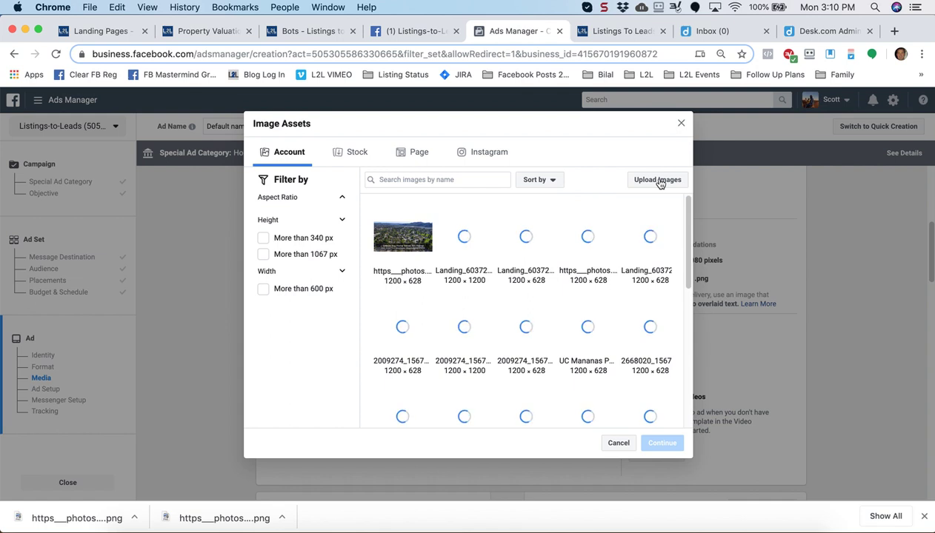
click(659, 183)
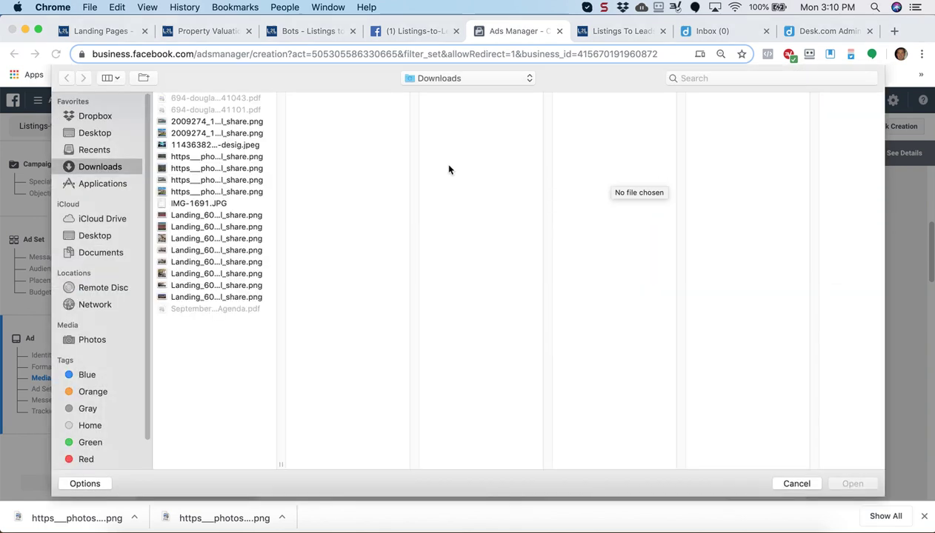
click(199, 168)
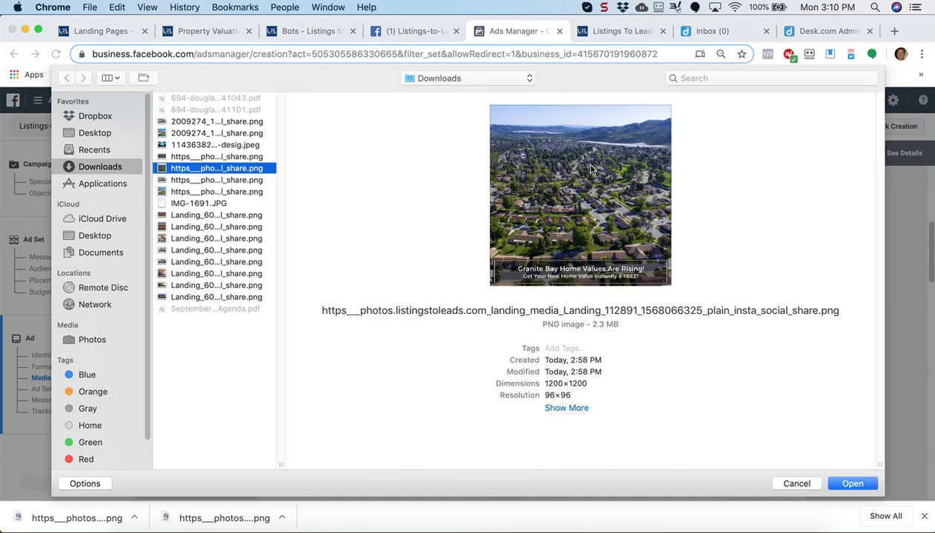
click(842, 481)
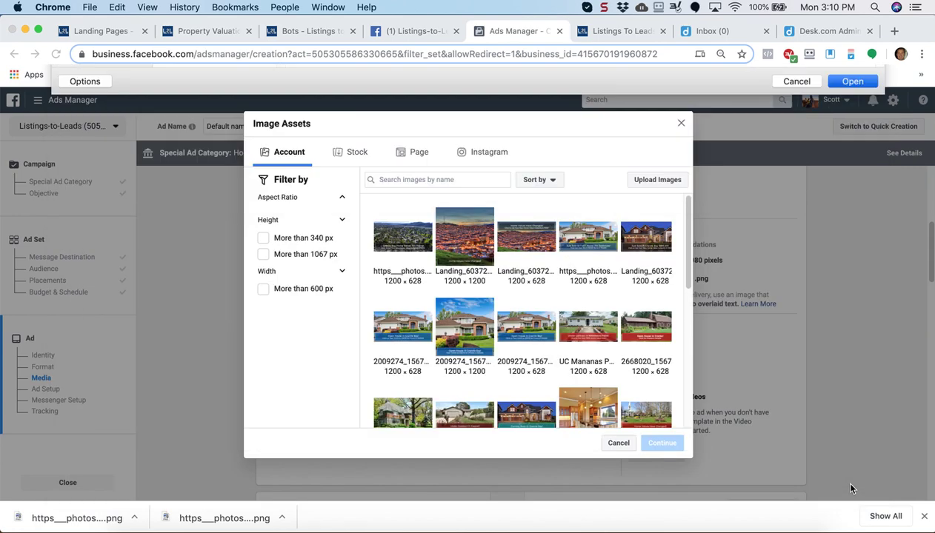
click(648, 449)
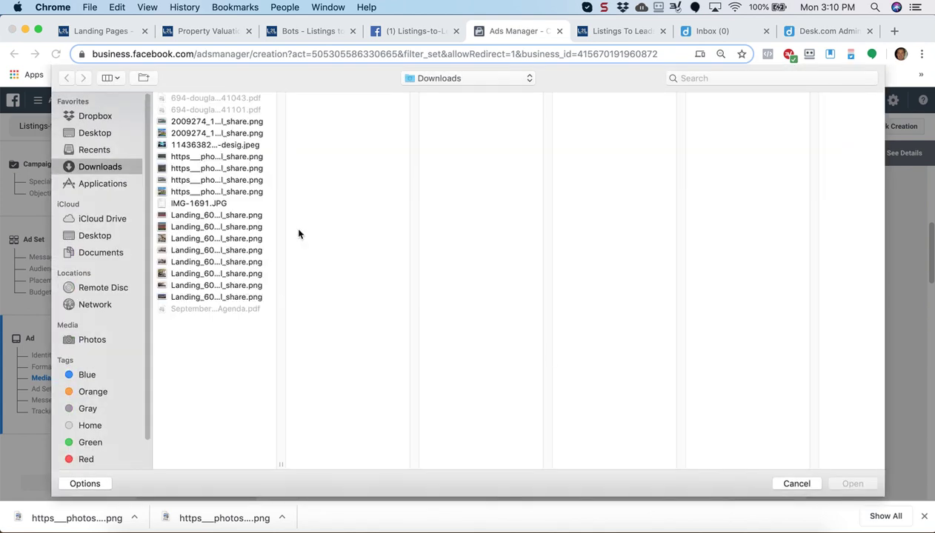
click(209, 192)
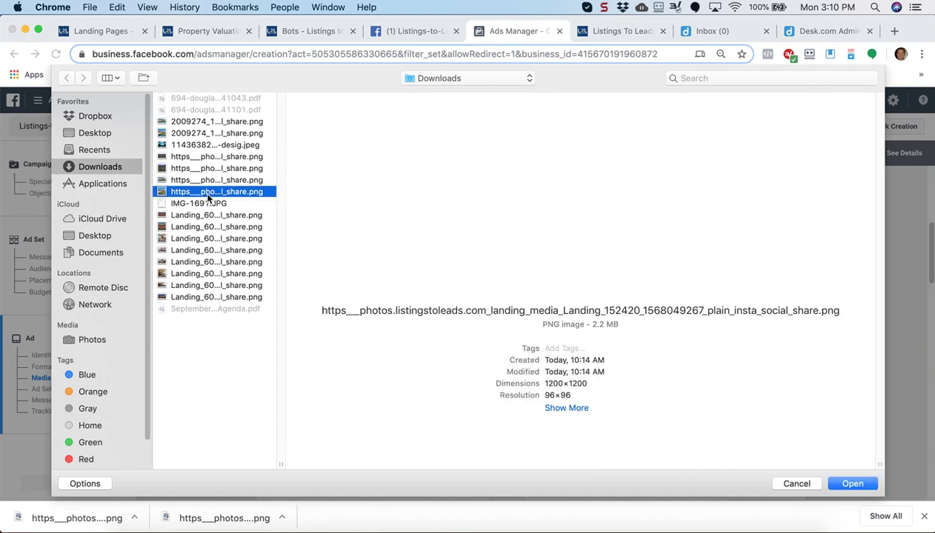
click(209, 215)
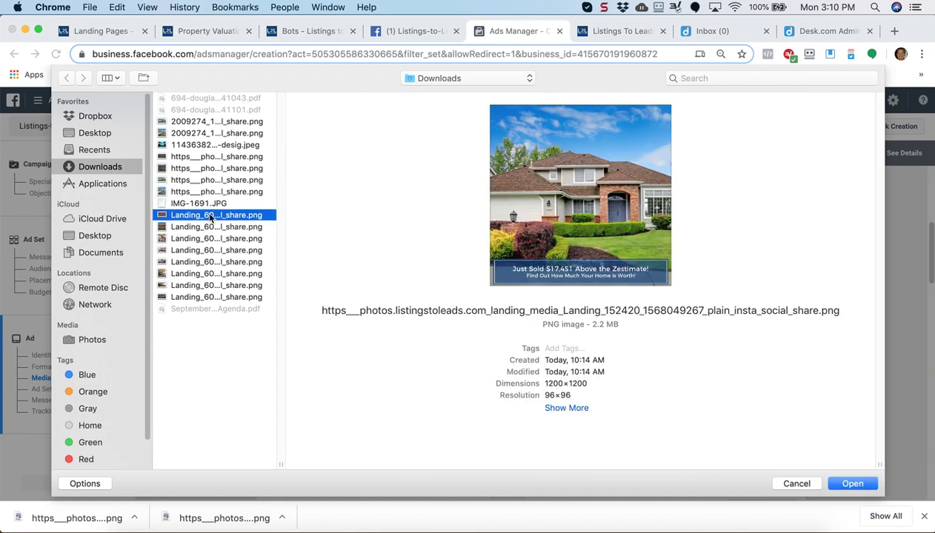
click(210, 227)
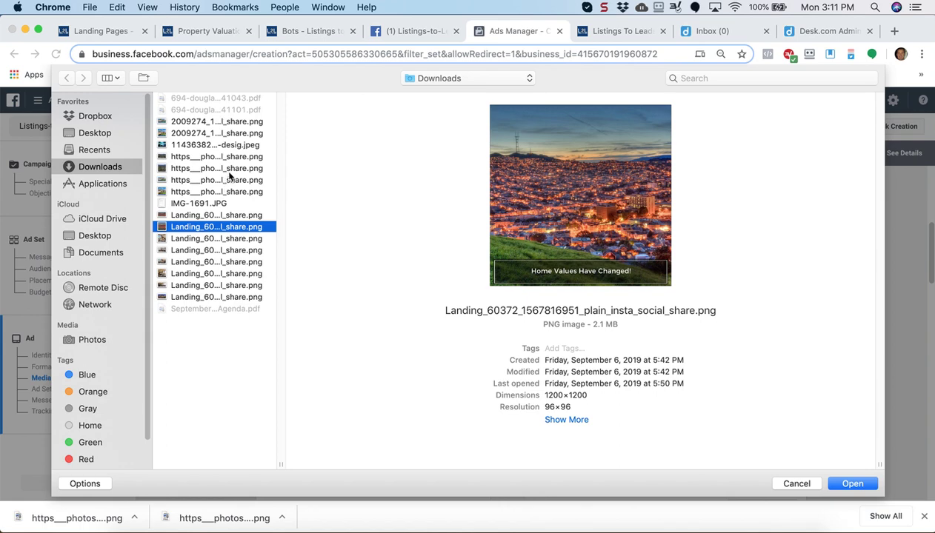
click(230, 169)
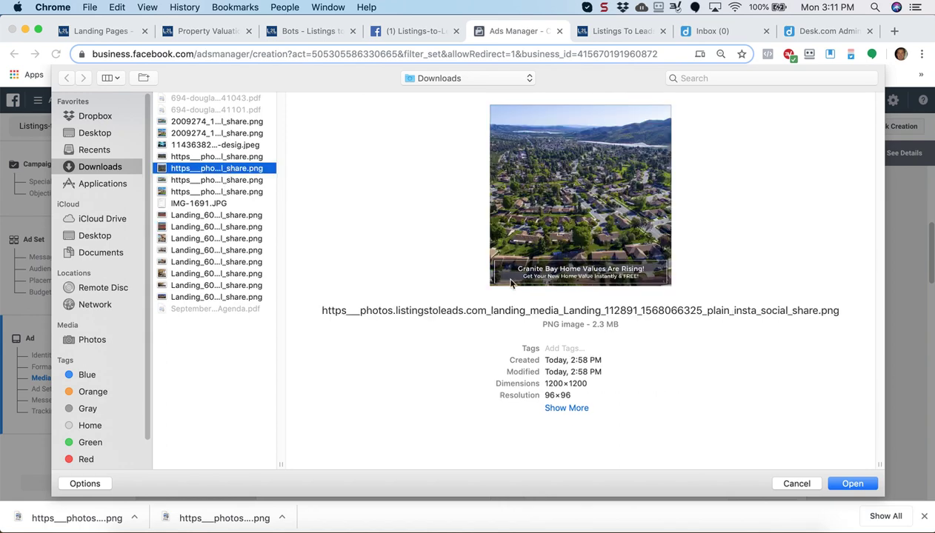
click(843, 481)
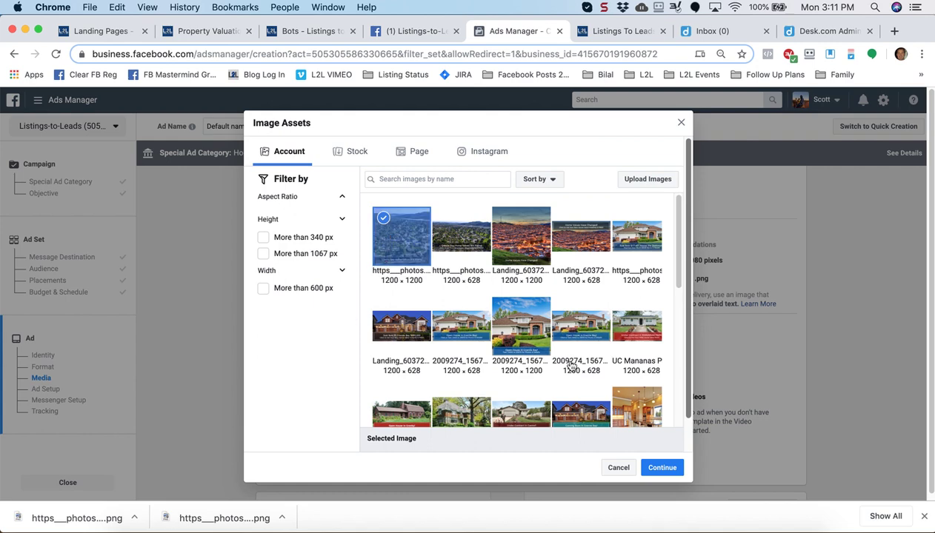
click(664, 470)
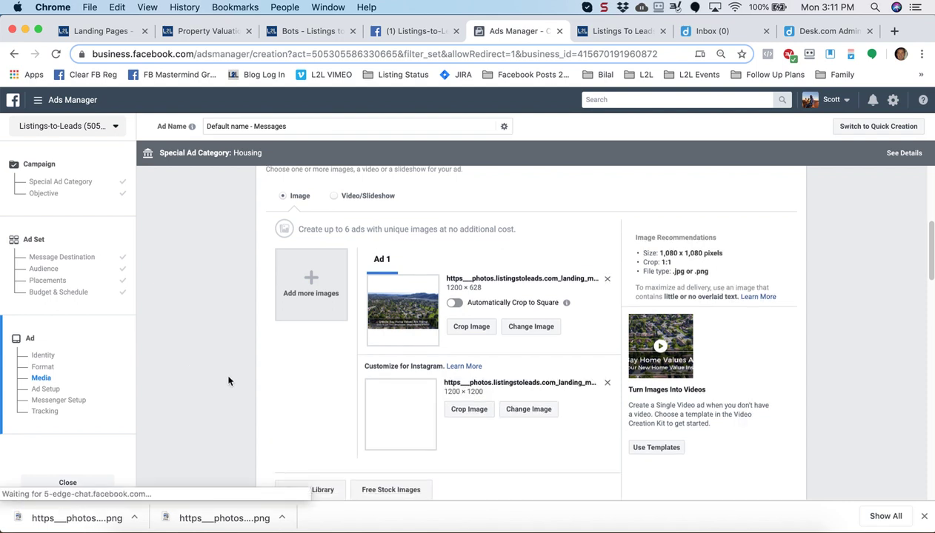
Paste the ad copy into Primary Text, changing Folsom to Granite Bay and July to August
scroll(283, 391, down, 2)
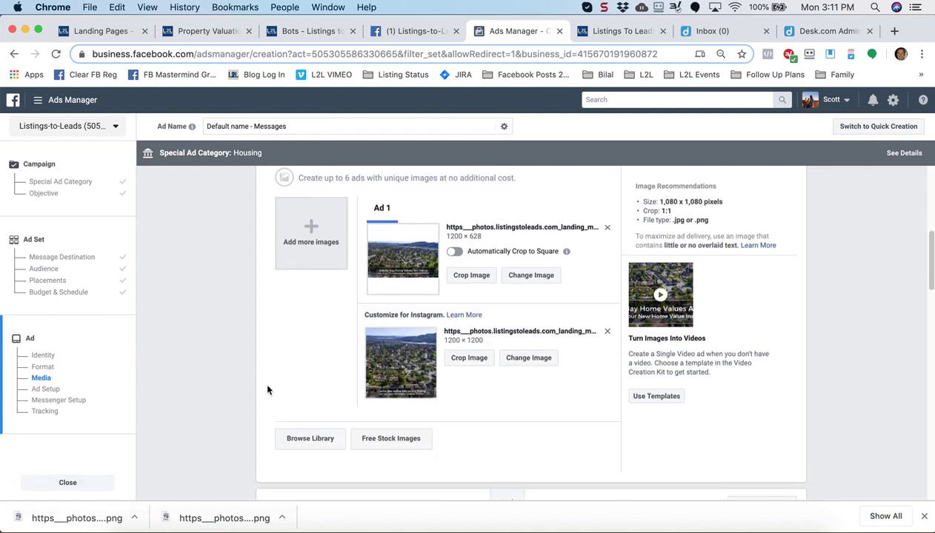
scroll(268, 390, down, 3)
scroll(218, 372, down, 4)
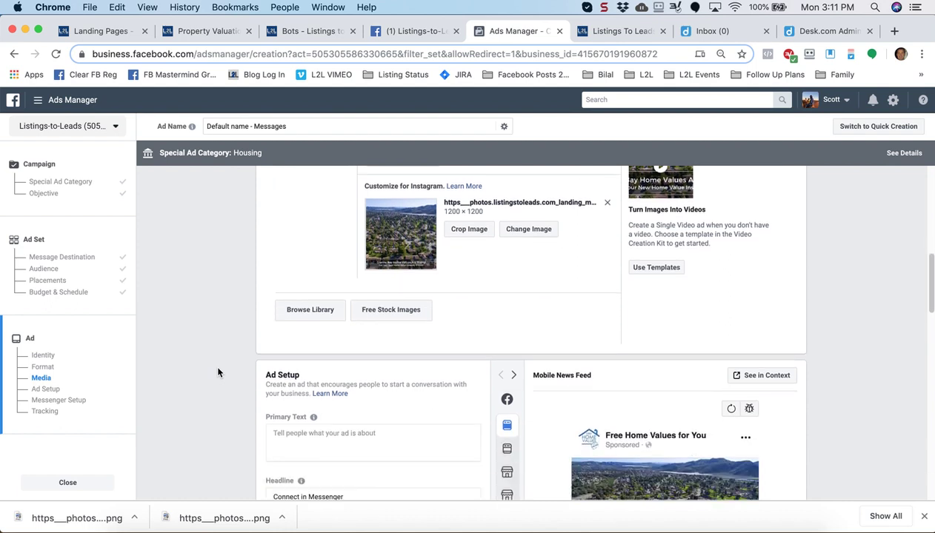
scroll(218, 372, down, 3)
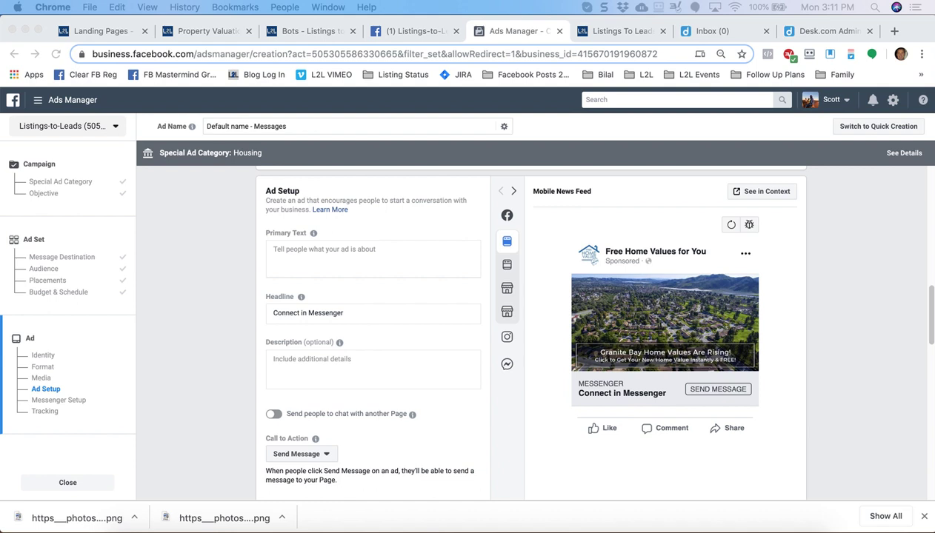
click(309, 254)
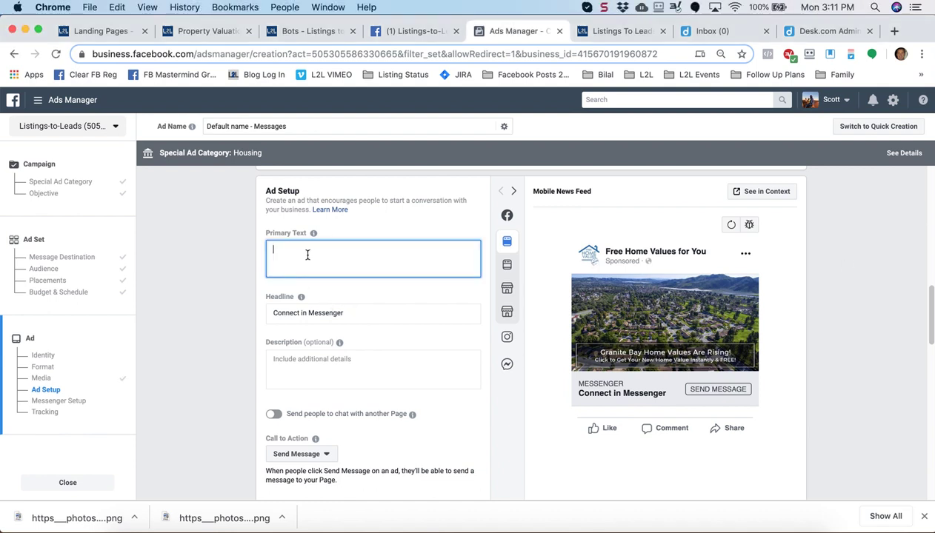
text(48 homes sold in Folsom in July 2019! ❤  Highest priced home to sell was $570,333!! 🏡  This has affected YOUR home's value! 💪  Click below to get your new home value estimate now FREE and INSTANTLY!  #Folsom #HomesValues #ScottPierce)
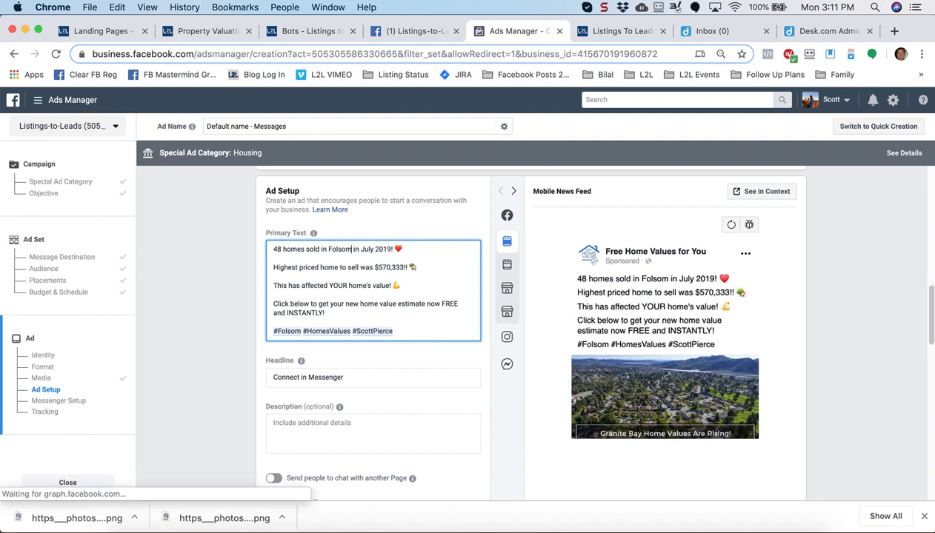
key(BackSpace)
key(BackSpace)
key(BackSpace)
key(BackSpace)
key(BackSpace)
key(BackSpace)
key(BackSpace)
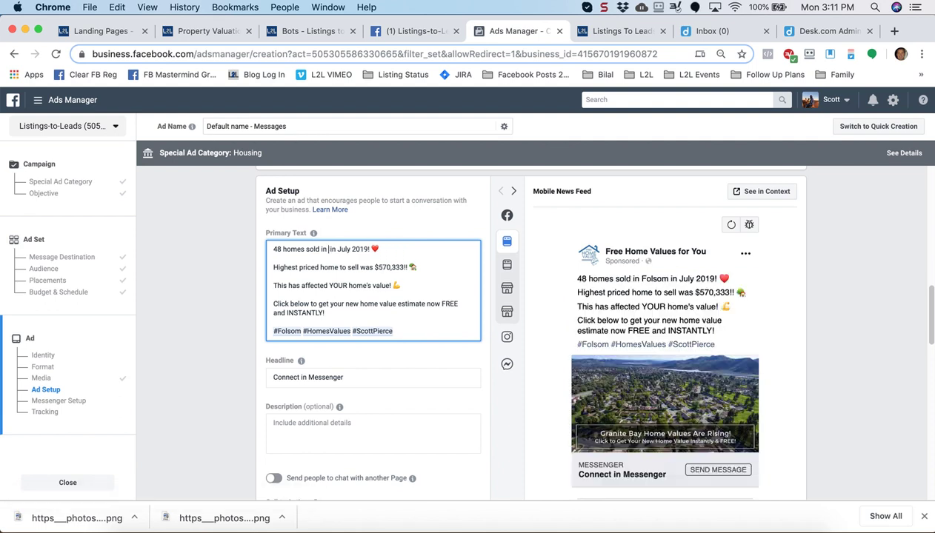
text(Granite Bay)
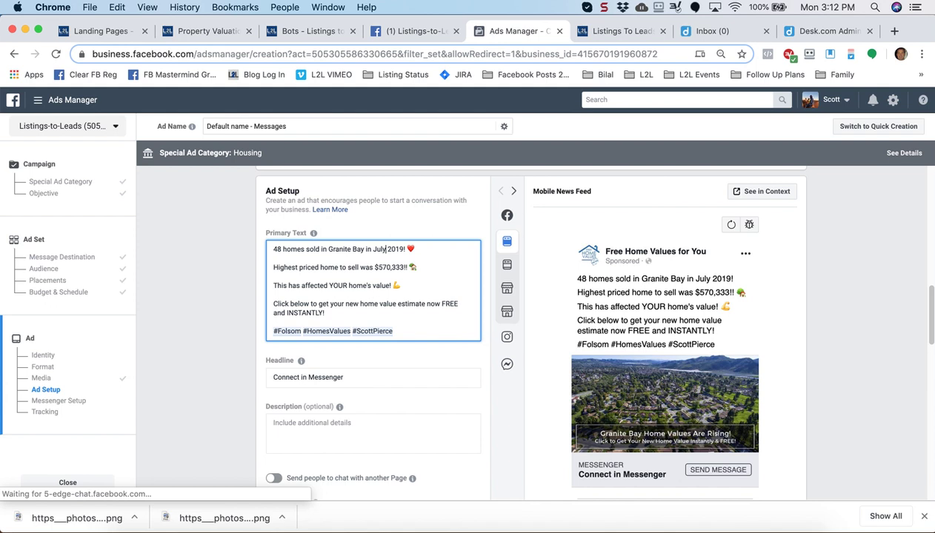
key(BackSpace)
key(BackSpace)
key(BackSpace)
key(BackSpace)
text(August)
Replace the ad headline with 'Granite Bay Home Values ARE RISING'
click(230, 358)
scroll(230, 359, down, 1)
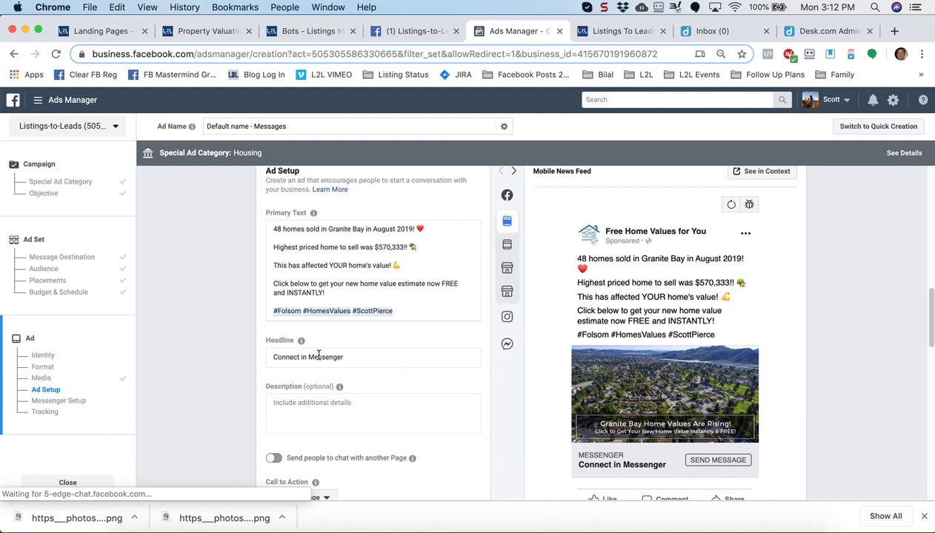
click(350, 358)
scroll(350, 360, down, 1)
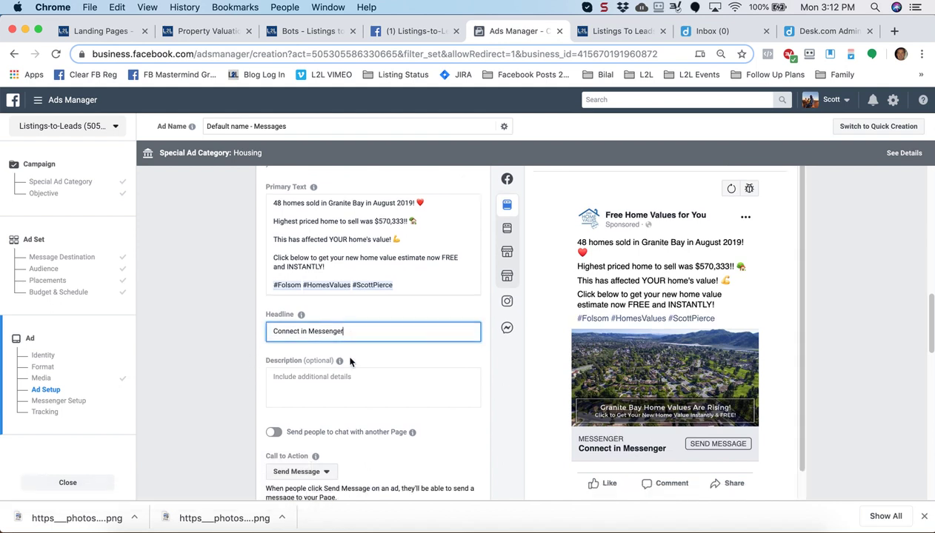
drag(343, 332, 212, 329)
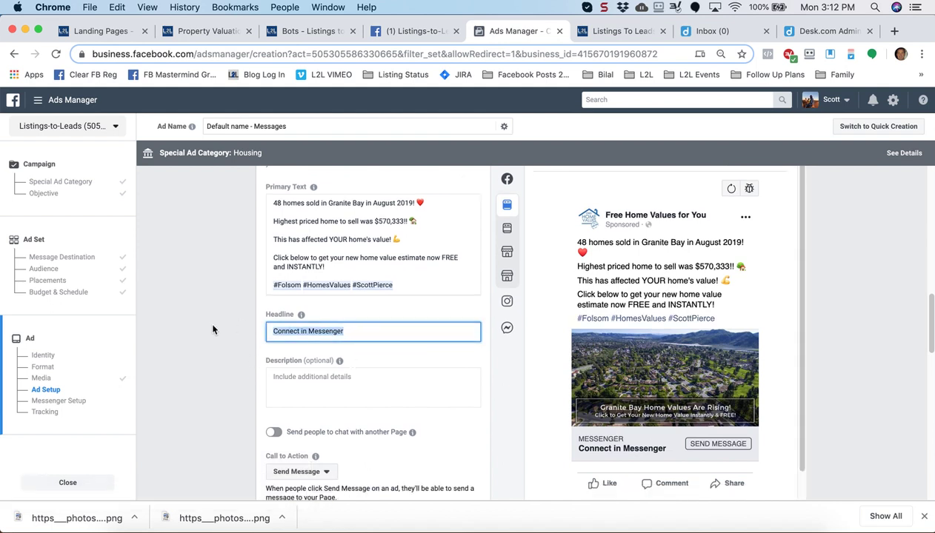
text(Gr)
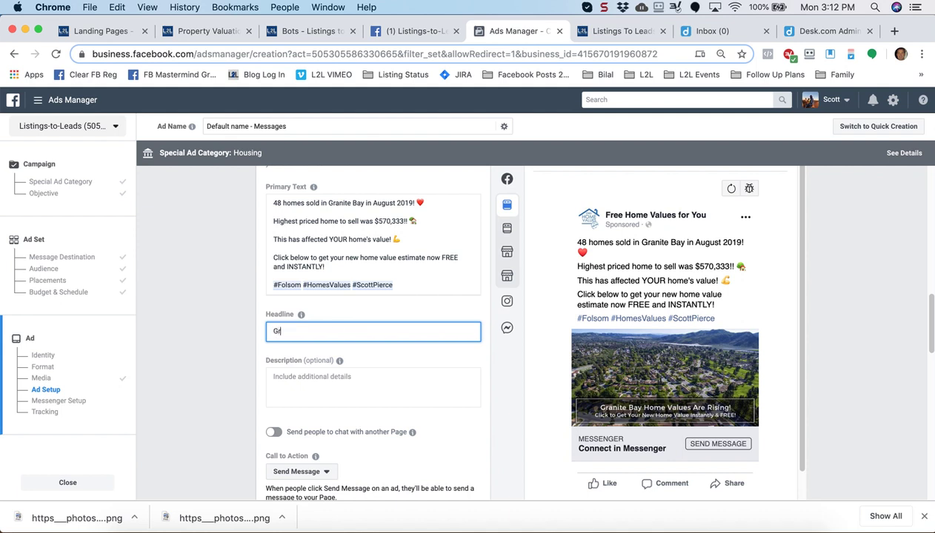
text(anite Bay Home Values ARE)
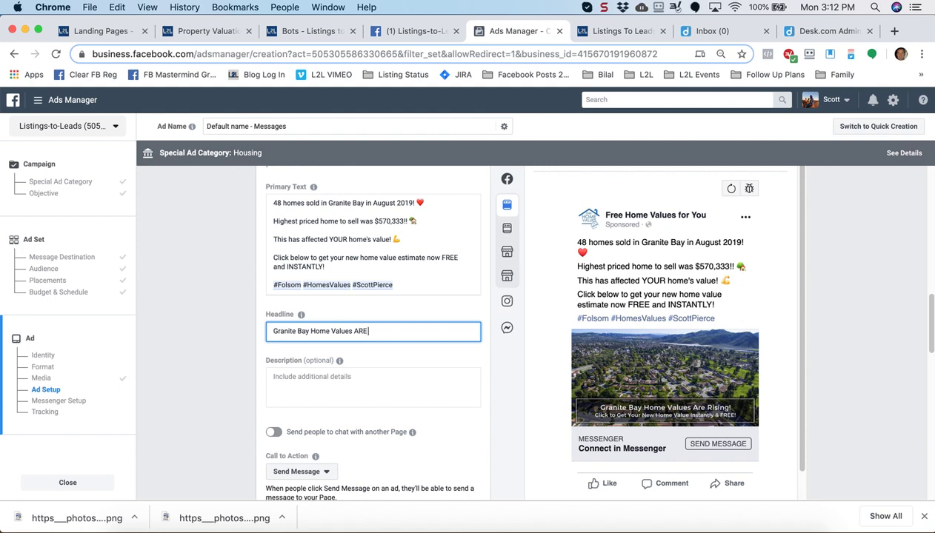
text( RISING!)
Append a house emoji and a rising-chart emoji to the headline
click(116, 8)
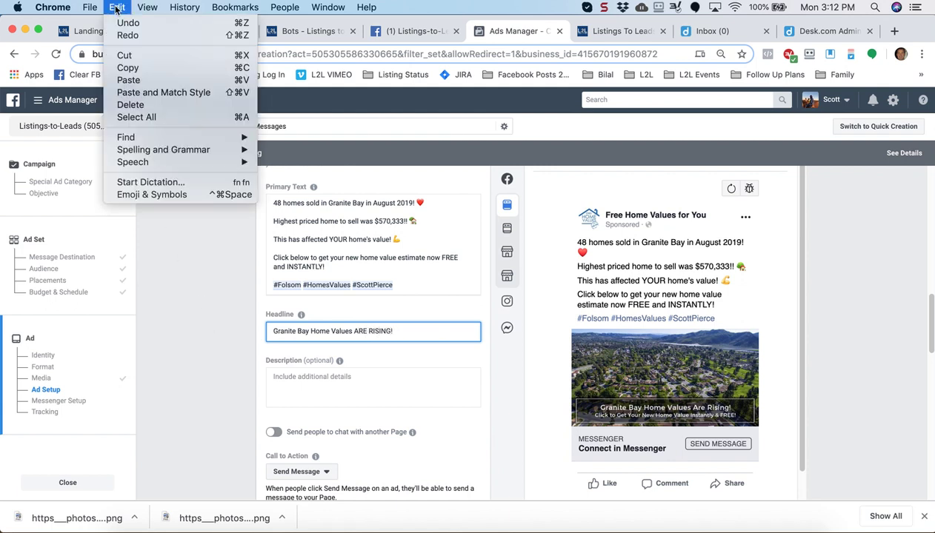
click(148, 195)
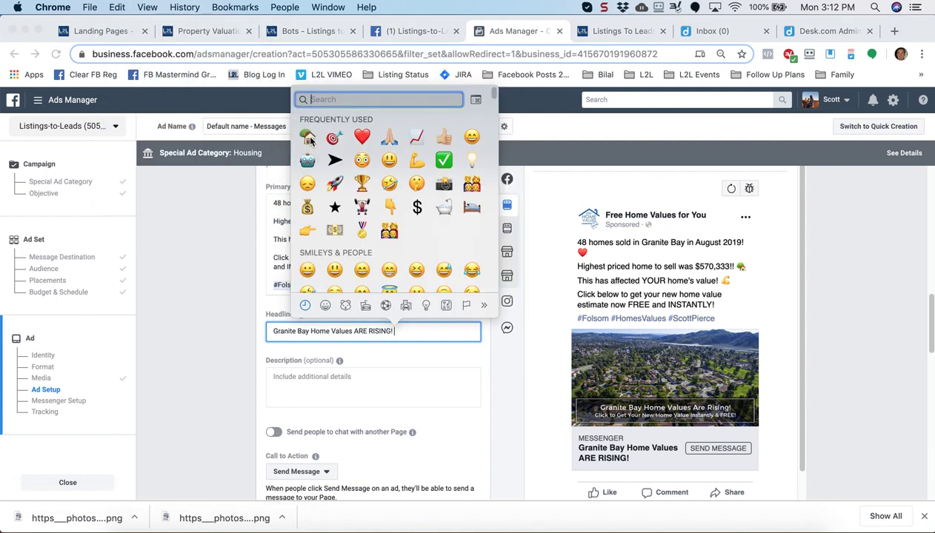
key(Escape)
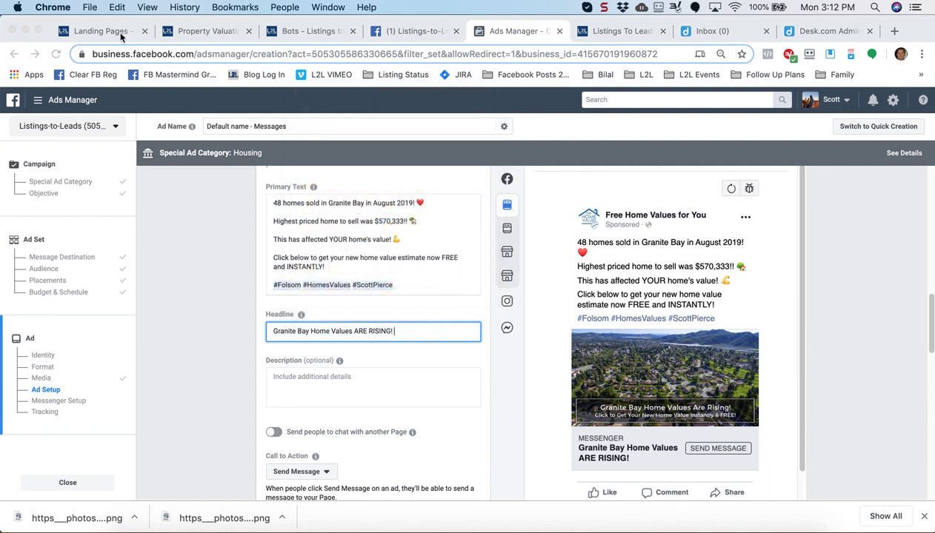
click(116, 7)
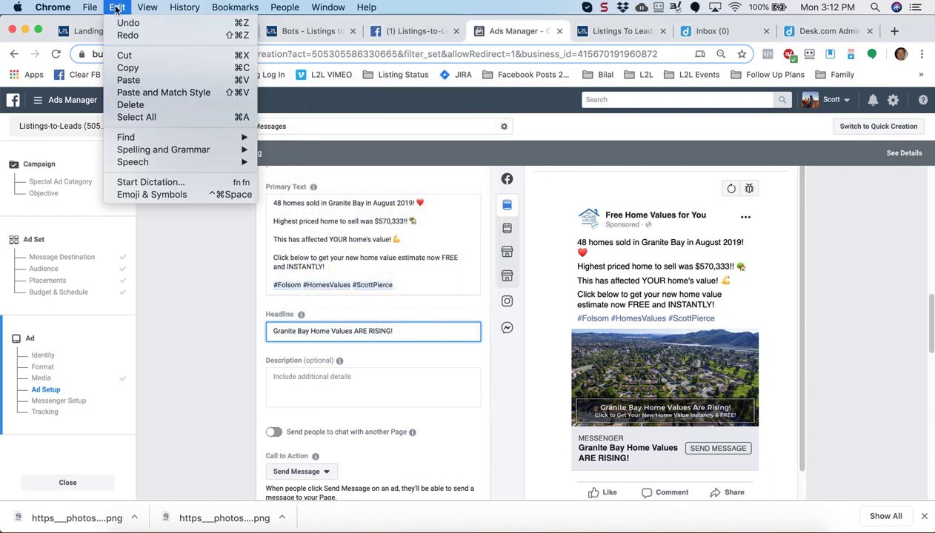
click(153, 194)
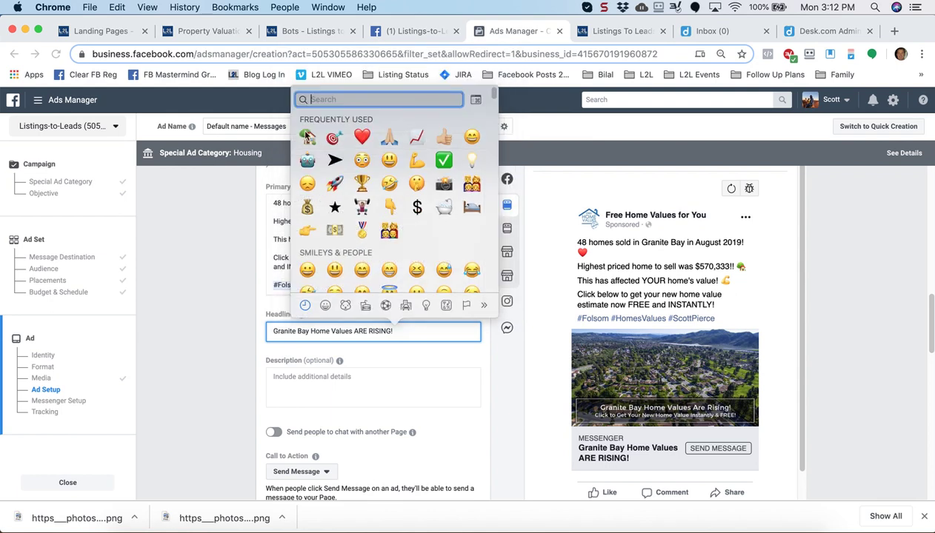
click(308, 139)
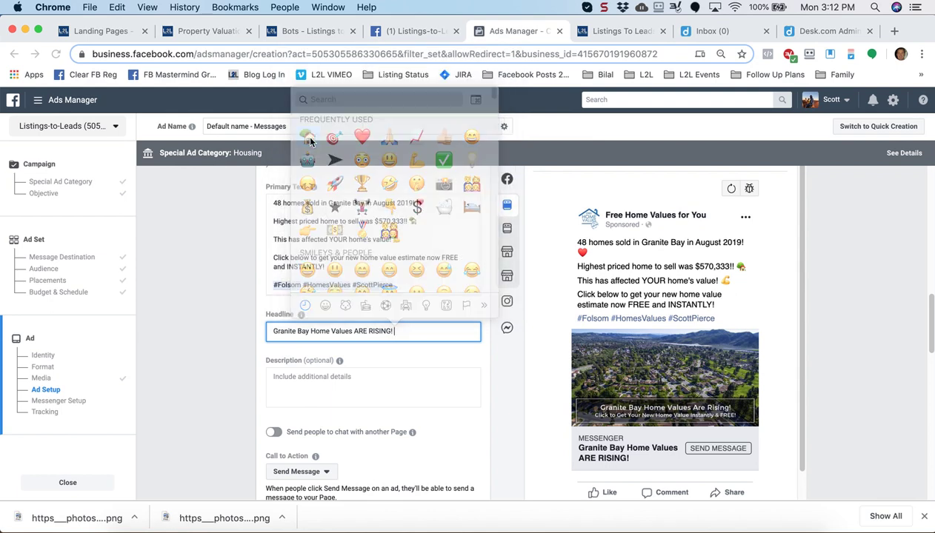
click(115, 8)
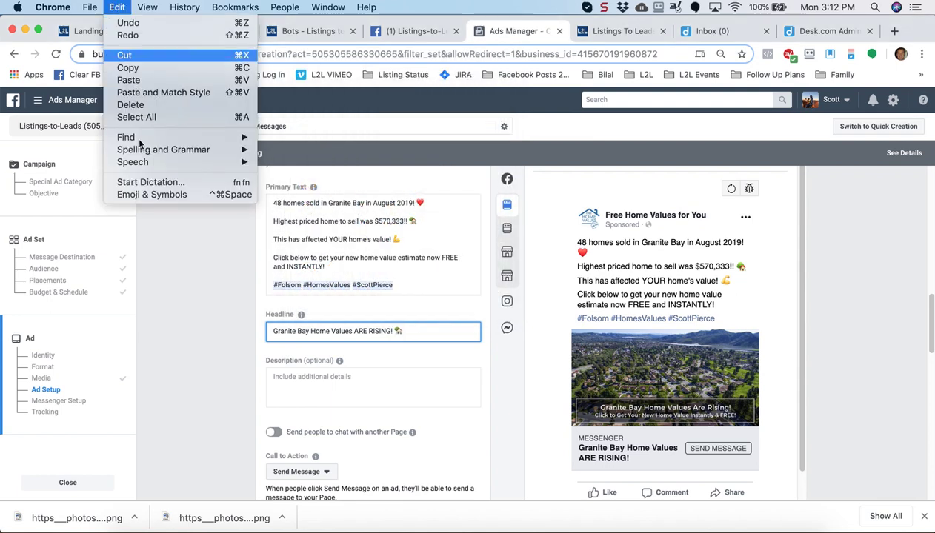
click(148, 192)
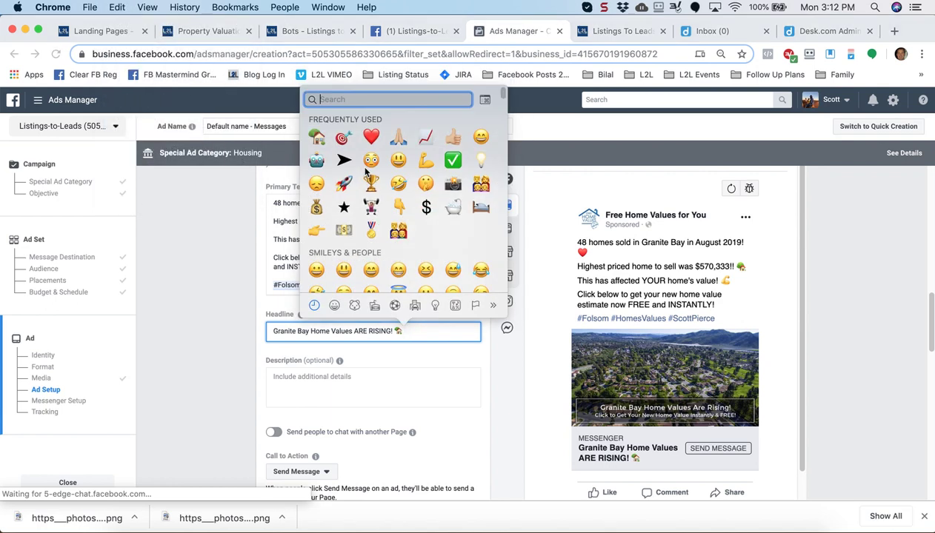
click(426, 138)
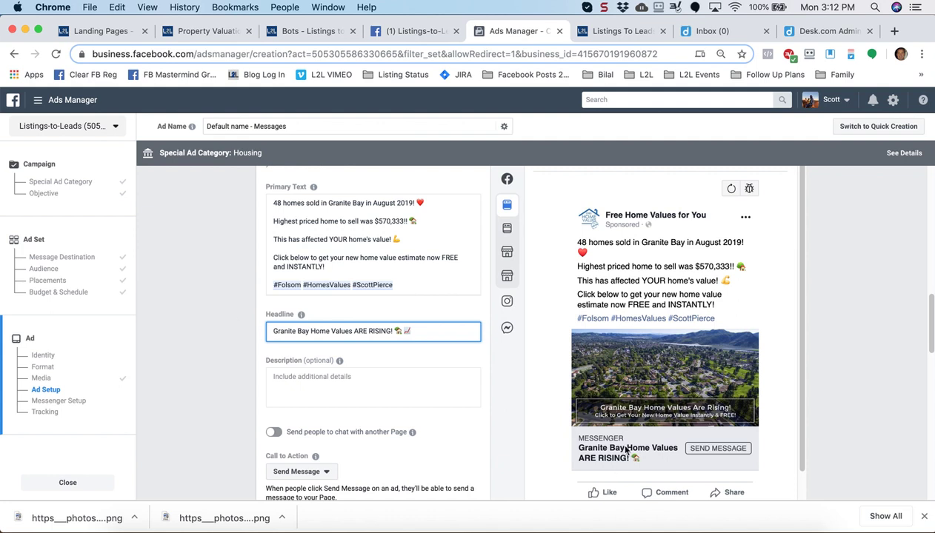
Switch the call to action from Send Message to Learn More
scroll(386, 378, down, 1)
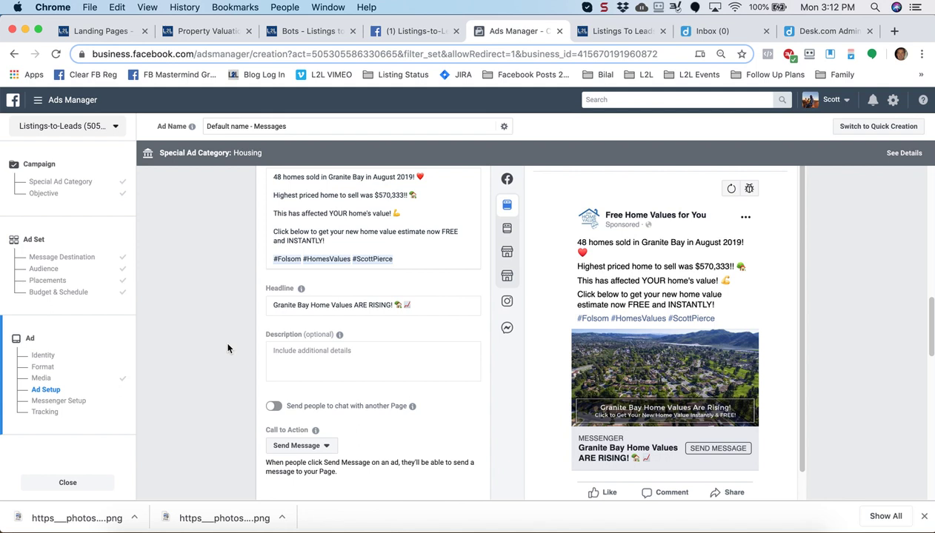
scroll(237, 344, down, 1)
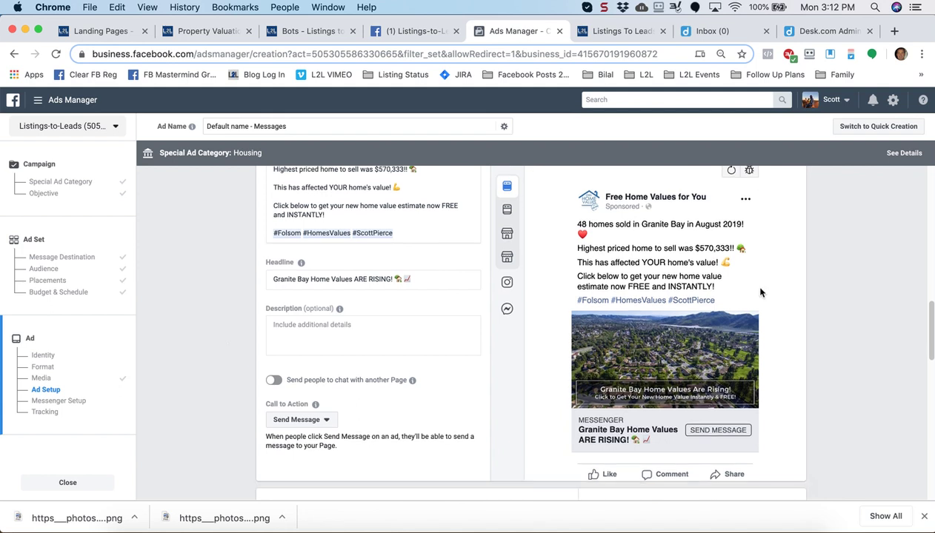
click(310, 426)
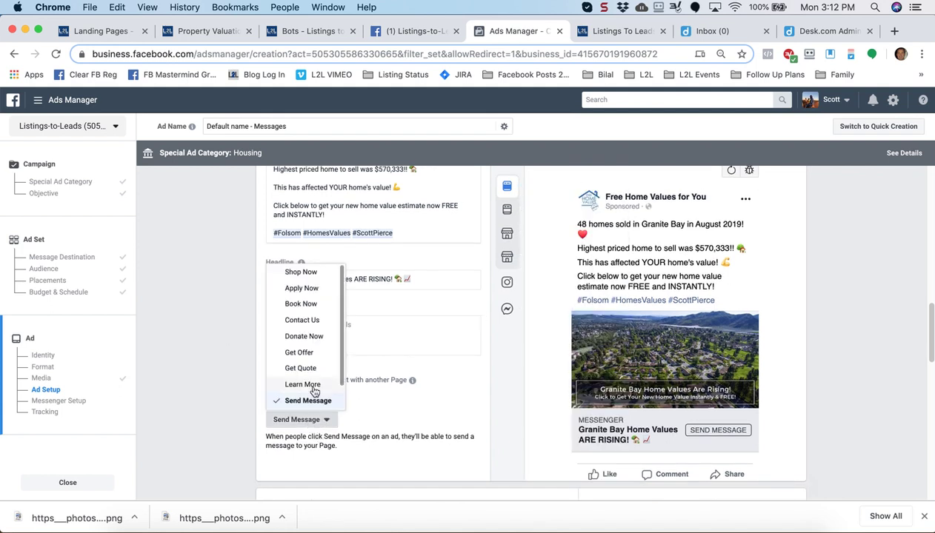
click(315, 385)
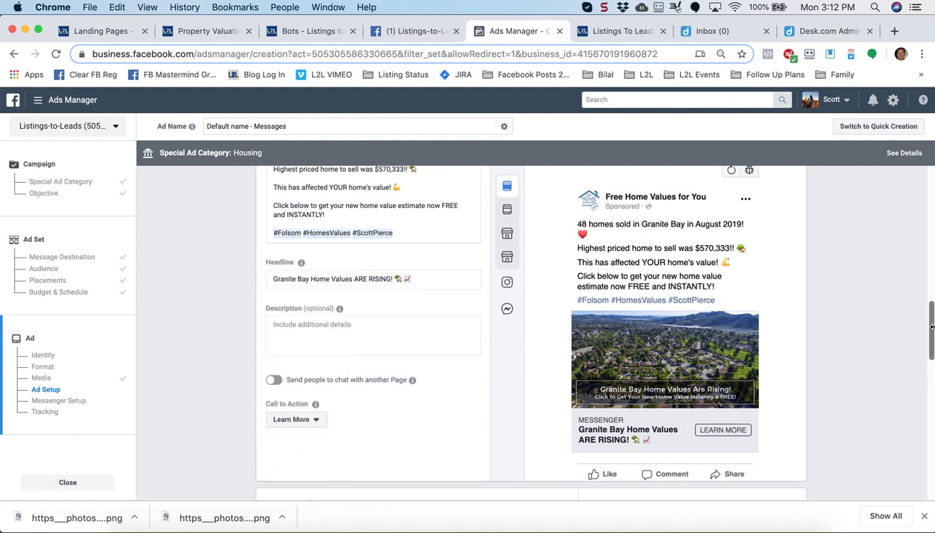
drag(931, 332, 930, 388)
scroll(931, 320, down, 1)
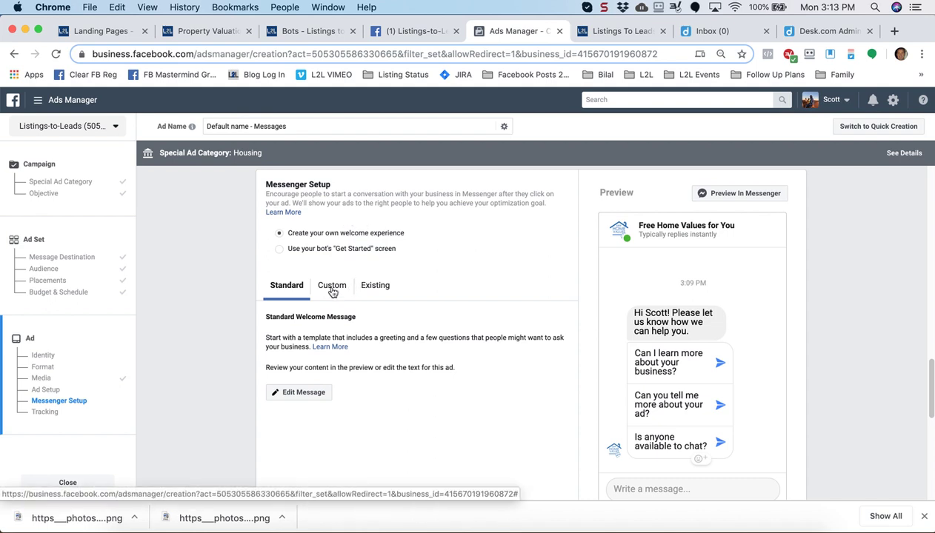
Create a new Custom Messenger welcome template, Welcome Message 09-09-19
click(333, 293)
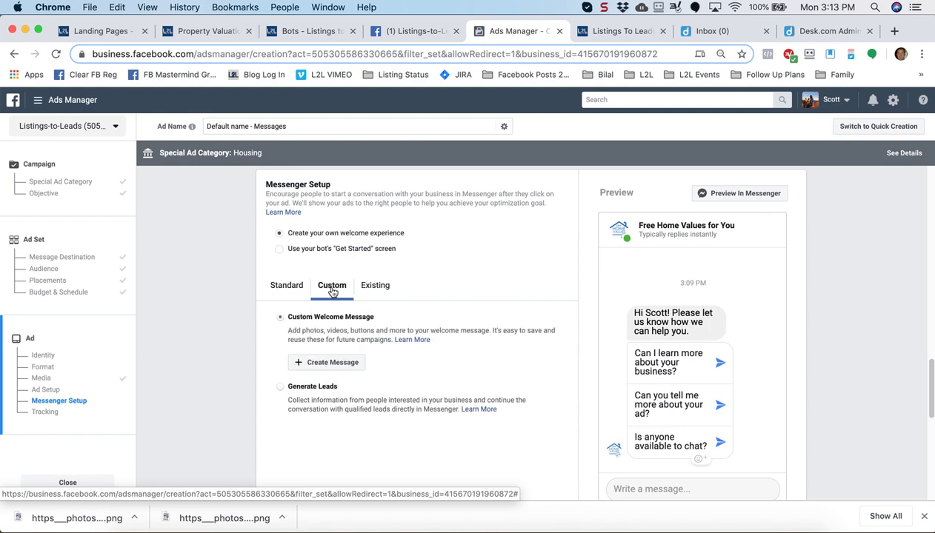
click(330, 367)
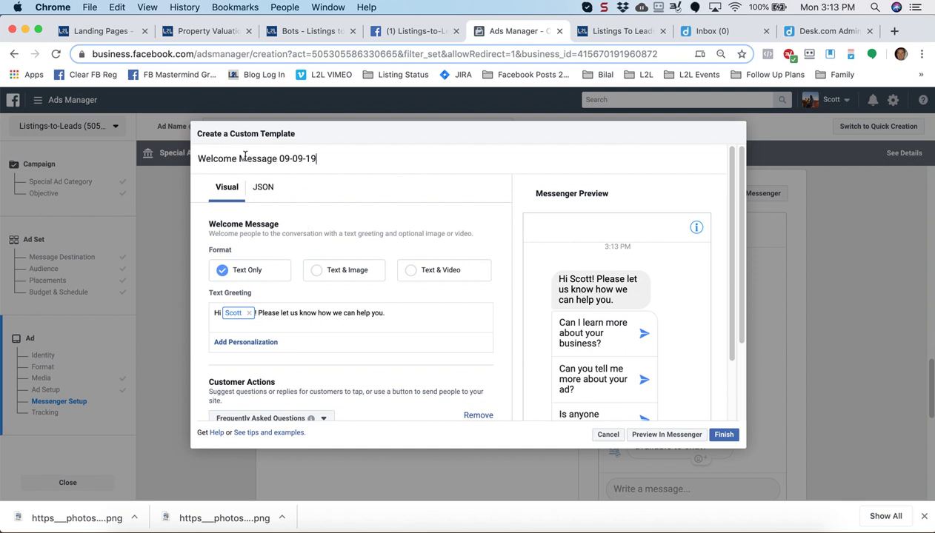
Switch the welcome template's format to Text & Image
drag(199, 133, 308, 141)
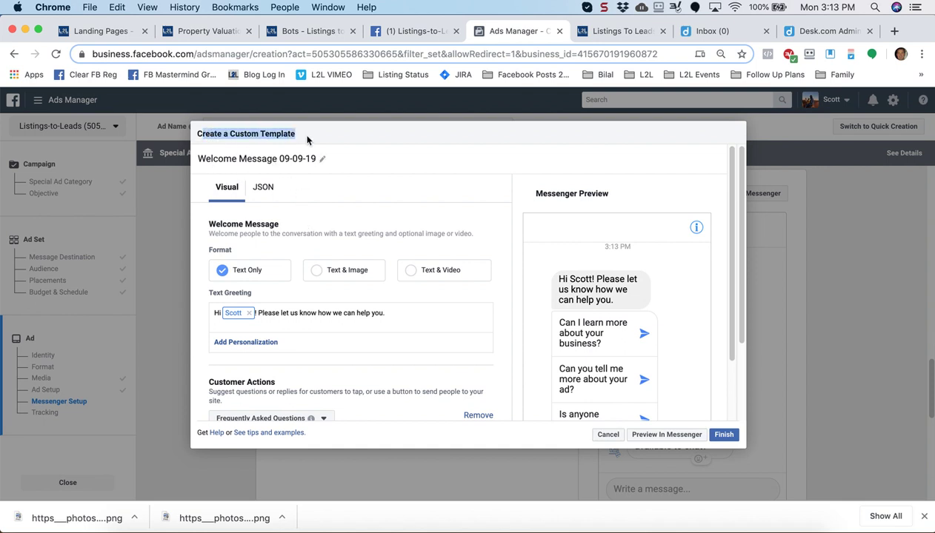
click(338, 135)
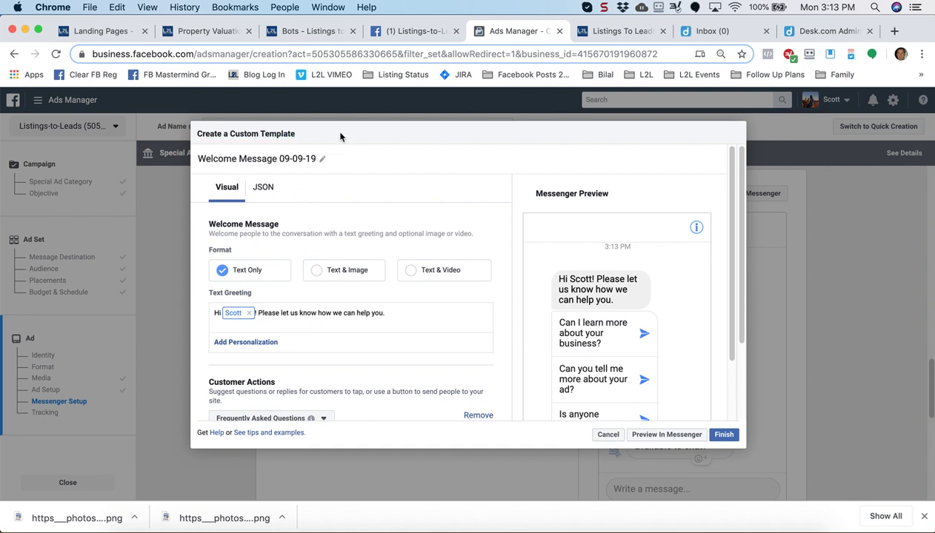
click(316, 274)
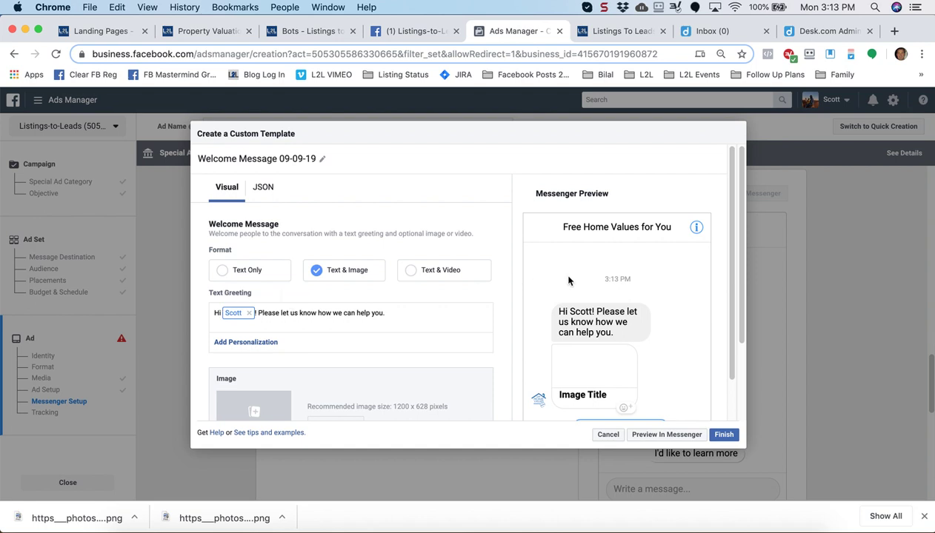
Replace the greeting with 'Please click below for your FREE home value estimate'
scroll(732, 279, down, 2)
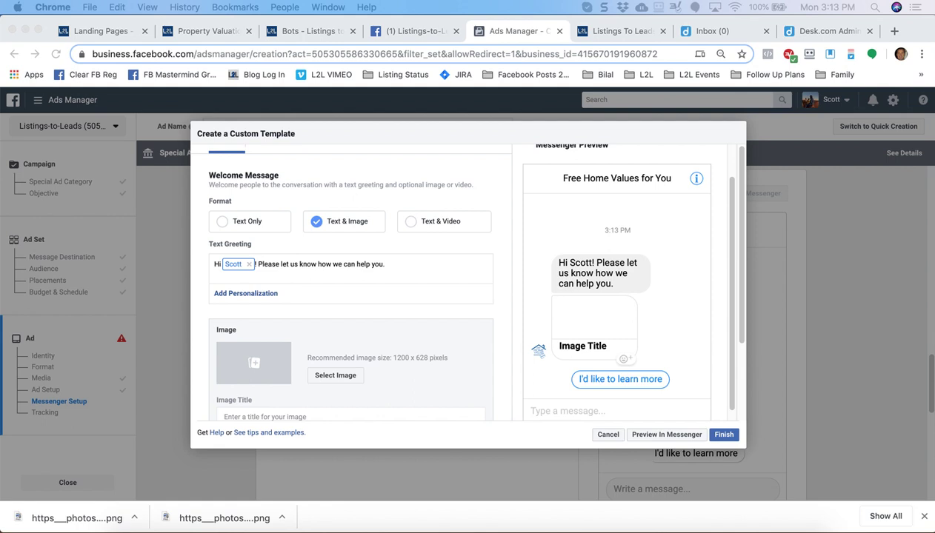
click(386, 265)
drag(375, 264, 260, 265)
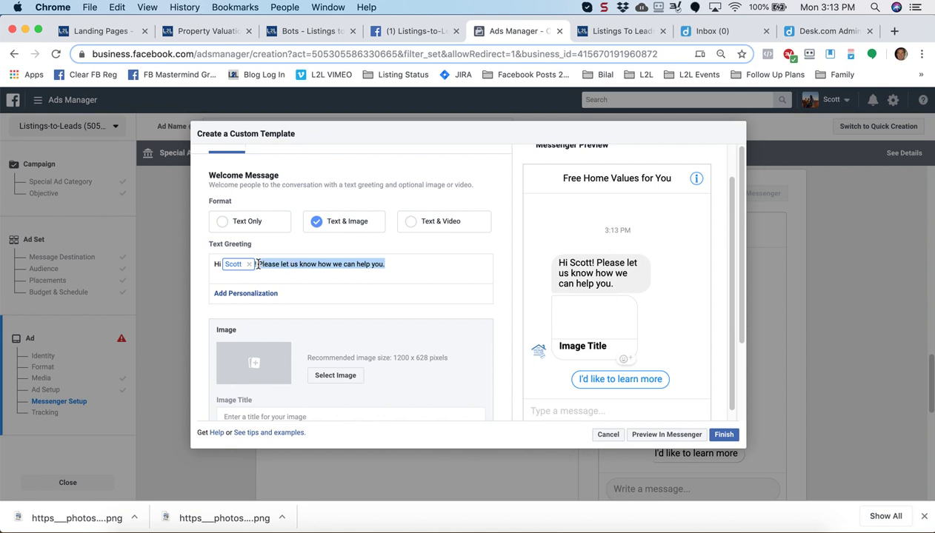
text(Please click below for your FREE home value estimate!)
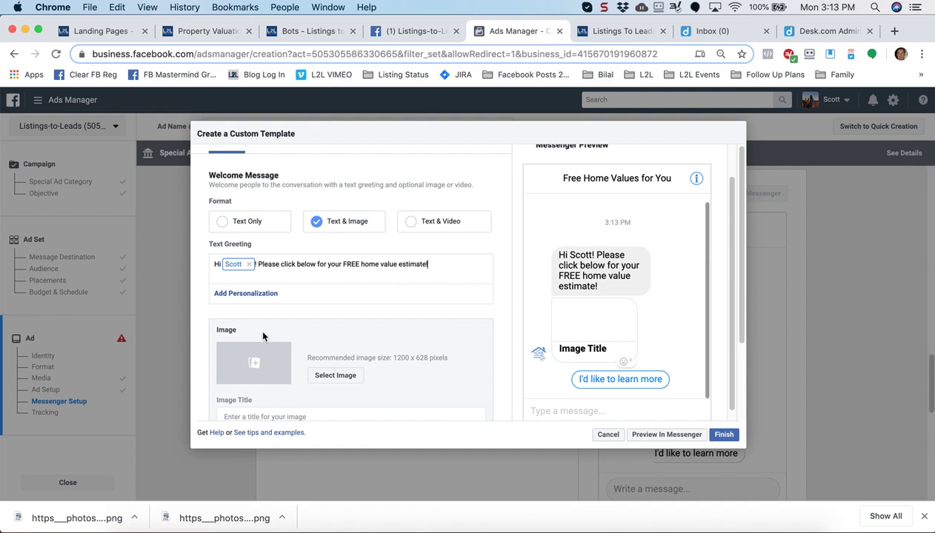
Pick the 1200 × 628 aerial neighbourhood photo from Image Assets as the welcome image
click(253, 361)
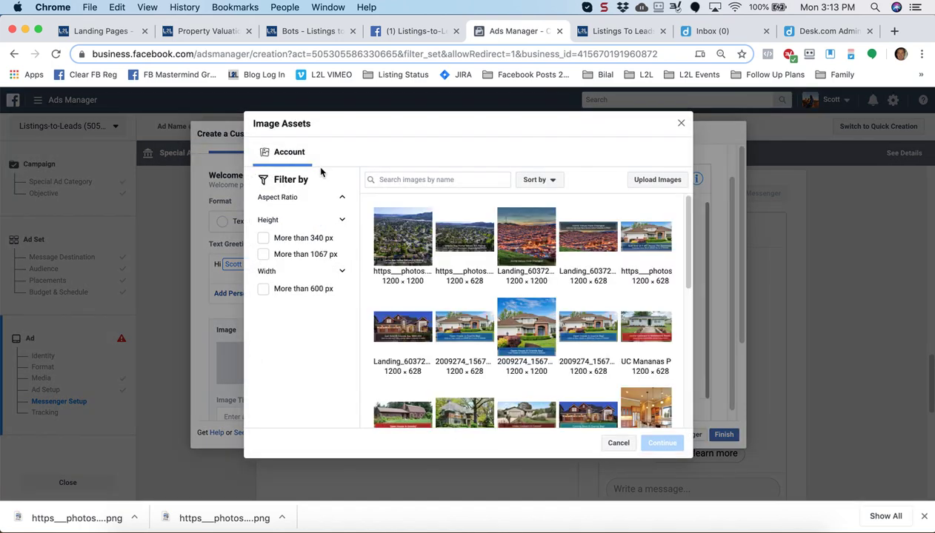
click(462, 239)
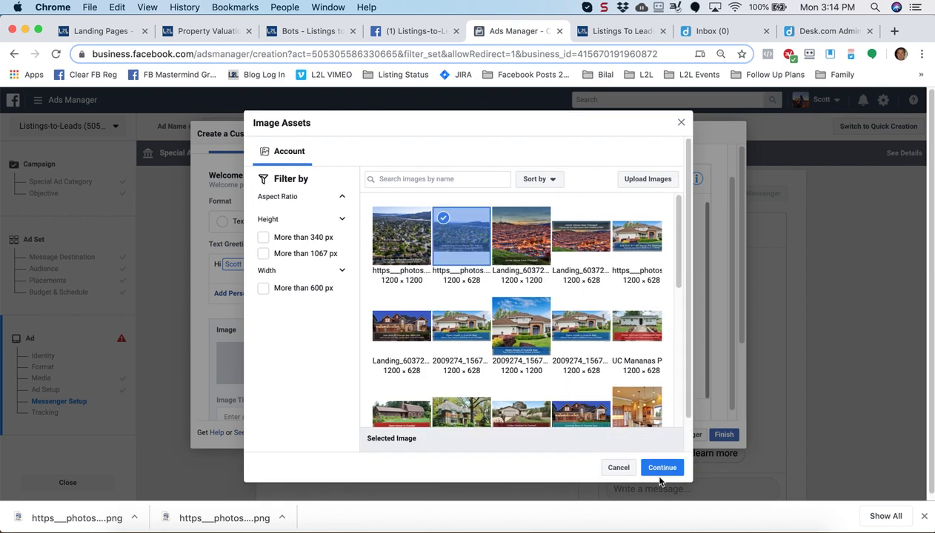
click(662, 468)
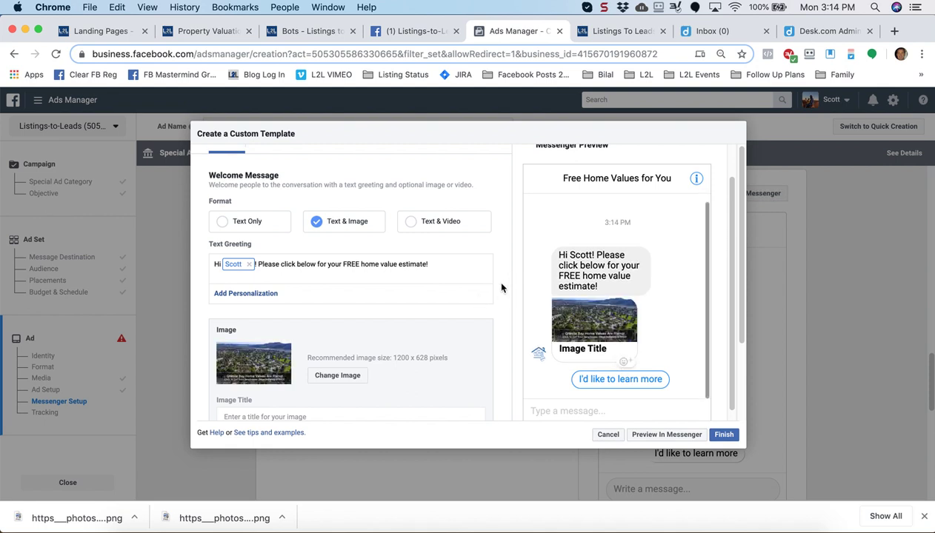
Enter 'Home Values ARE RISING!' as the image title
scroll(500, 288, down, 1)
scroll(500, 288, down, 2)
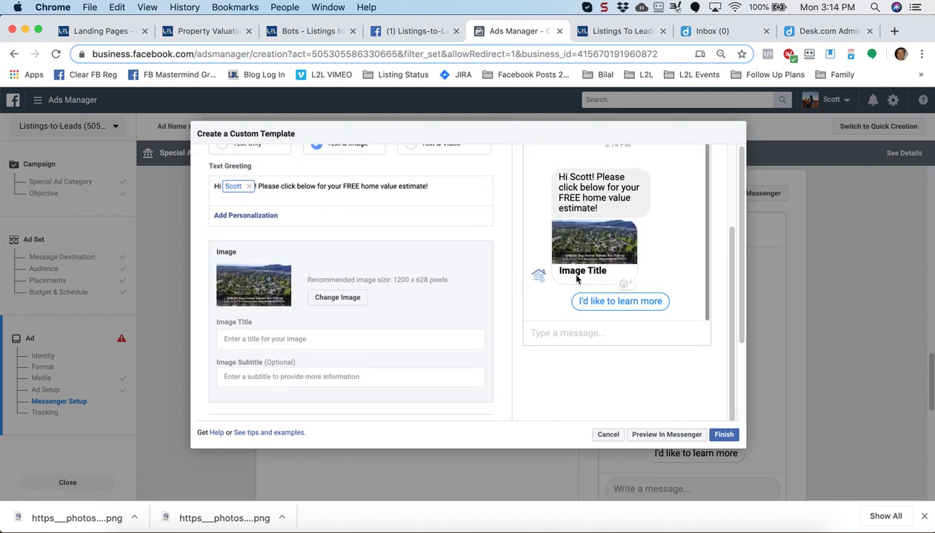
click(298, 340)
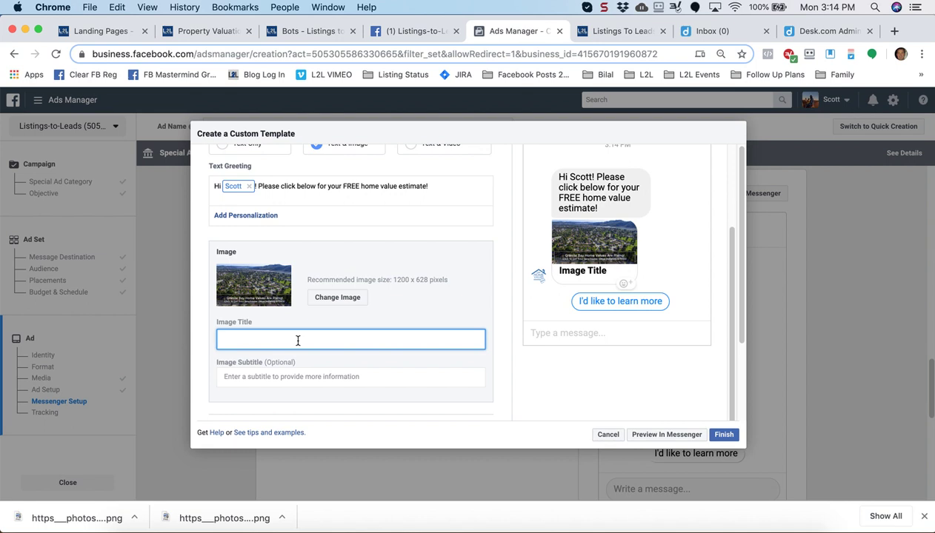
text(Home Values ARE RISING!)
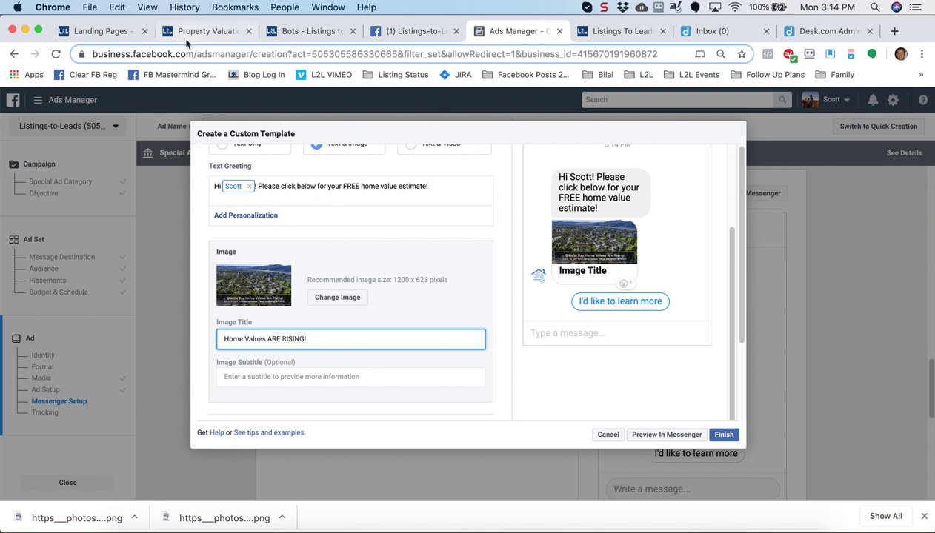
Add a house emoji and a rising-chart emoji to the image title
click(117, 7)
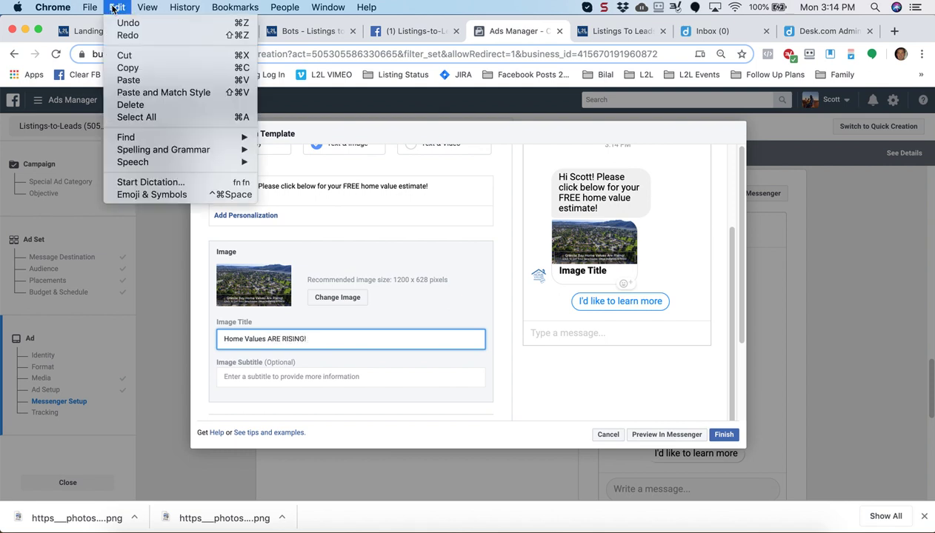
click(147, 203)
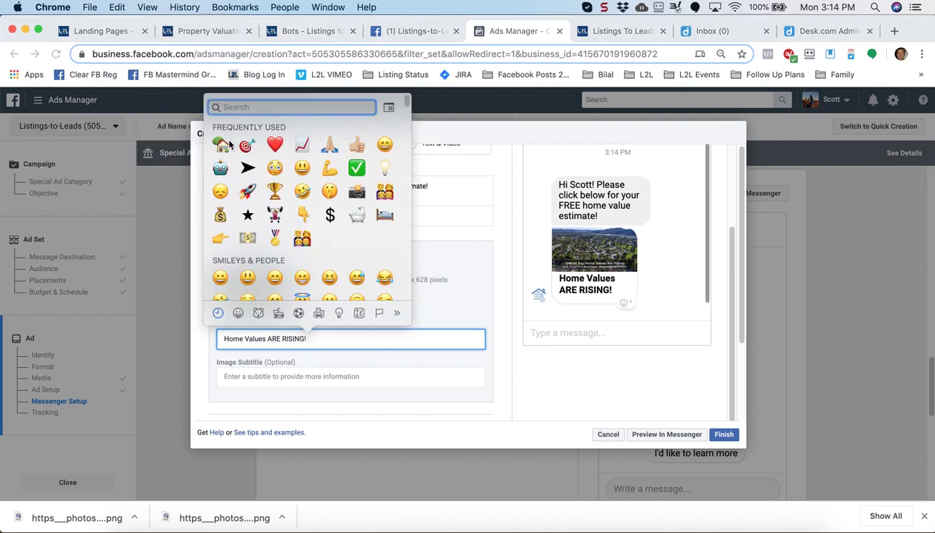
click(220, 146)
click(117, 7)
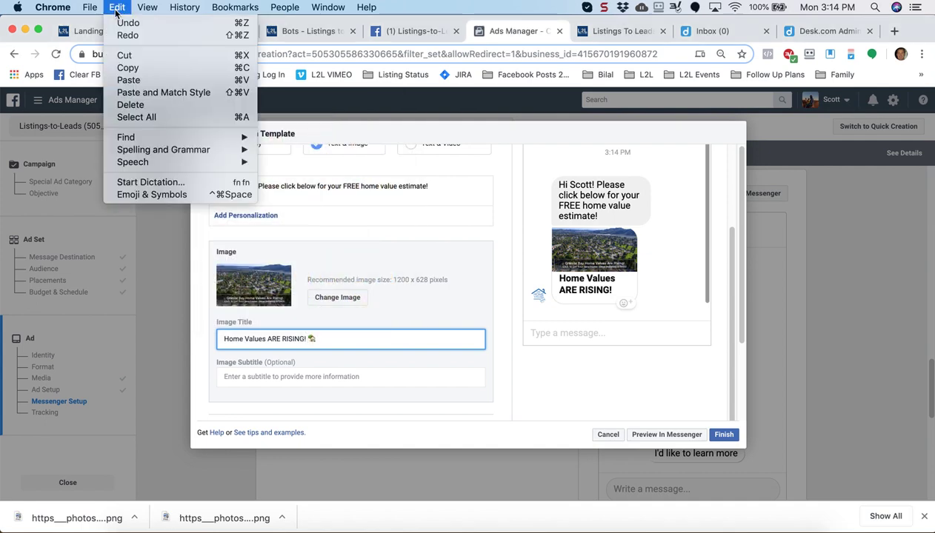
click(146, 196)
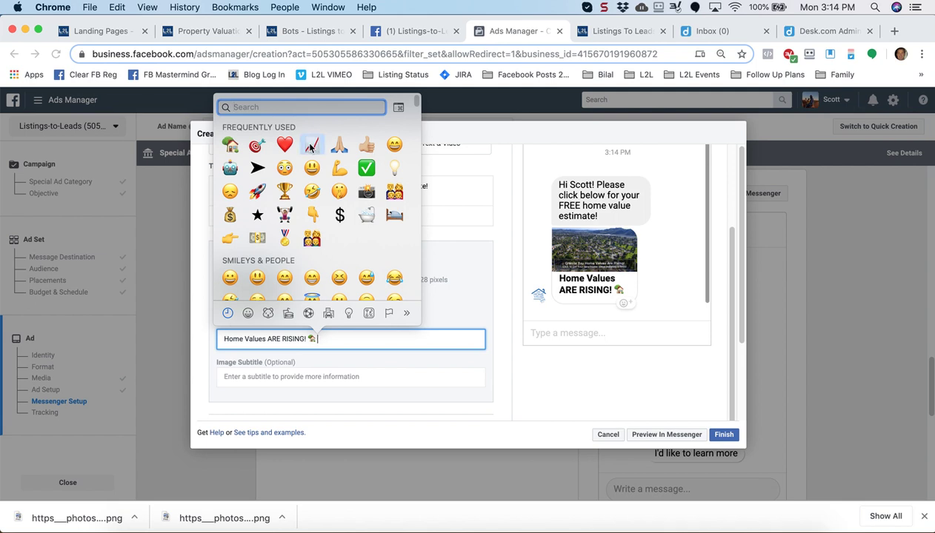
click(311, 146)
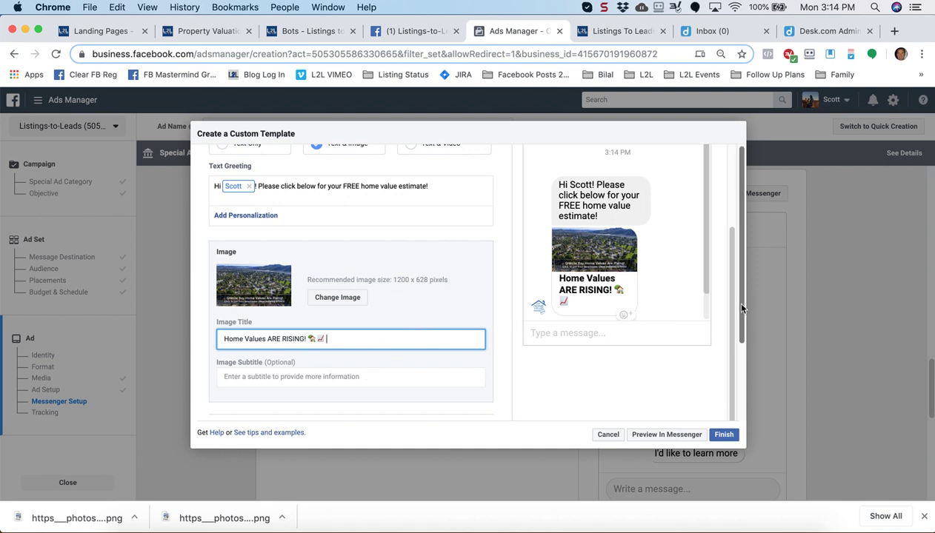
drag(743, 305, 737, 408)
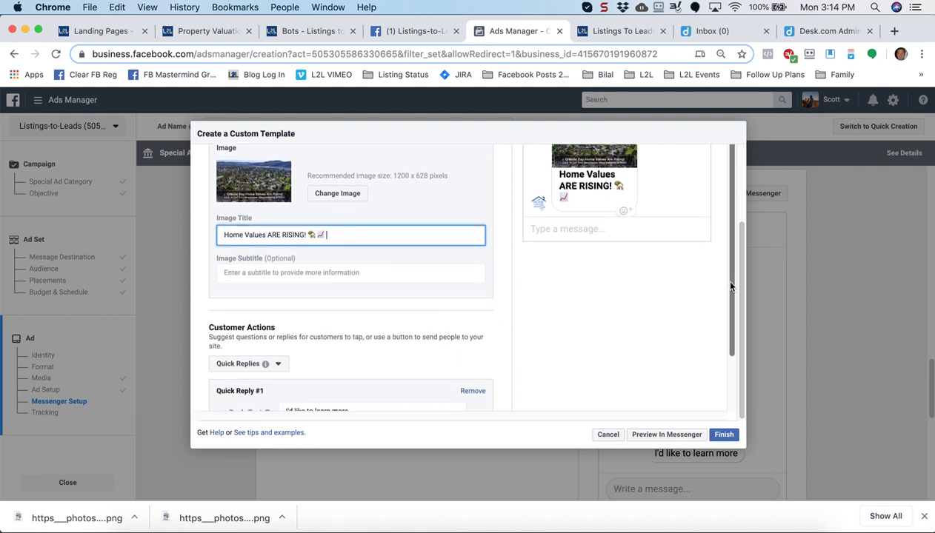
scroll(720, 311, down, 3)
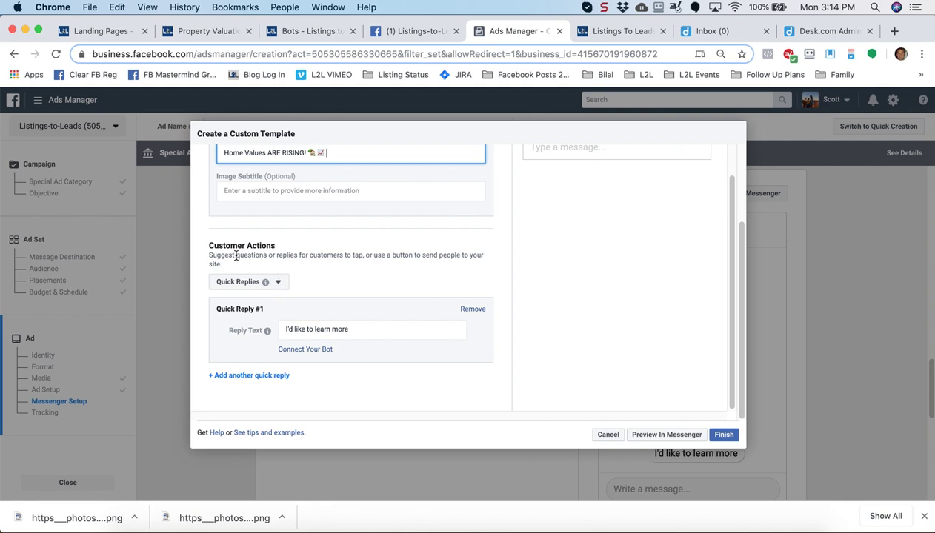
Keep Quick Replies and set the reply text to 'FREE Home Value Estimates!'
drag(208, 245, 260, 247)
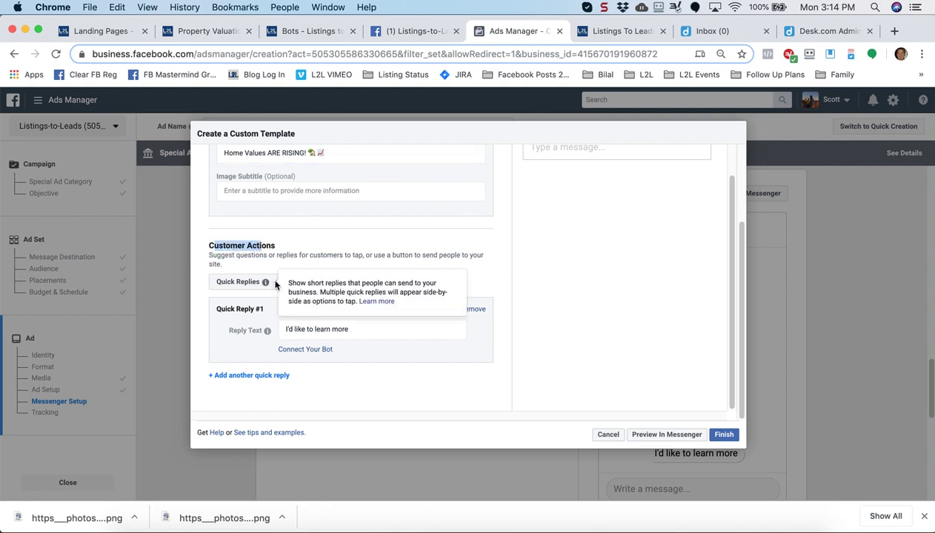
click(265, 283)
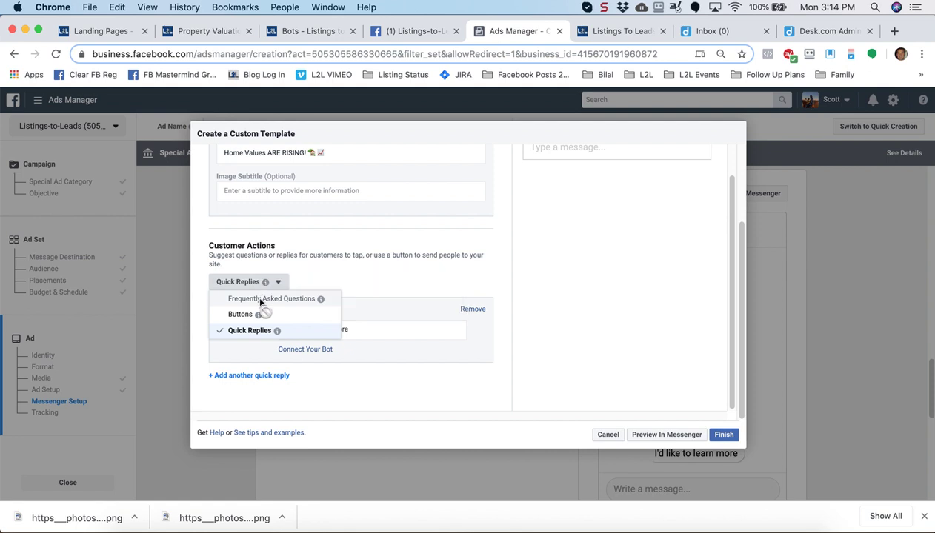
click(250, 331)
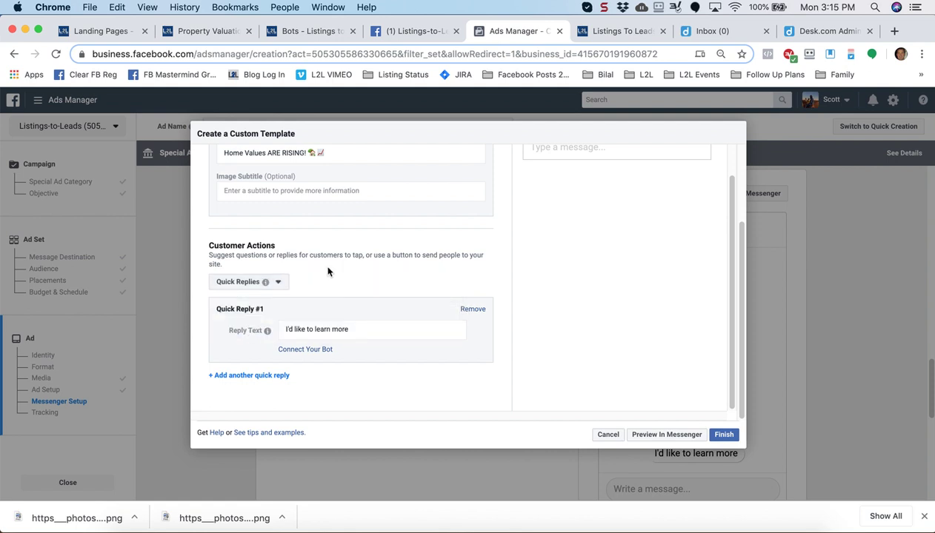
click(361, 331)
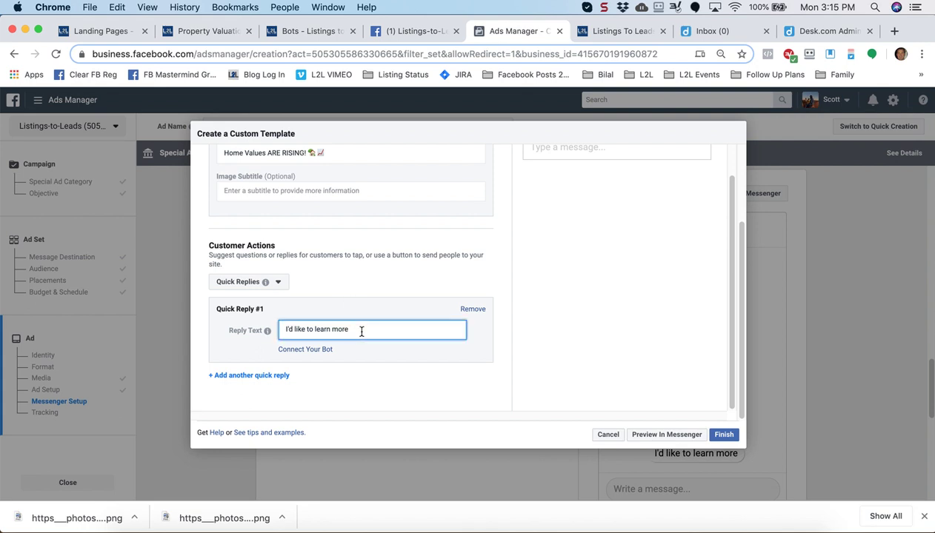
key(BackSpace)
key(BackSpace)
key(BackSpace)
key(BackSpace)
key(BackSpace)
key(BackSpace)
key(BackSpace)
key(BackSpace)
key(BackSpace)
key(BackSpace)
key(BackSpace)
key(BackSpace)
key(BackSpace)
key(BackSpace)
key(BackSpace)
key(BackSpace)
key(BackSpace)
key(BackSpace)
key(BackSpace)
key(BackSpace)
key(BackSpace)
key(BackSpace)
text(Get Your FREE)
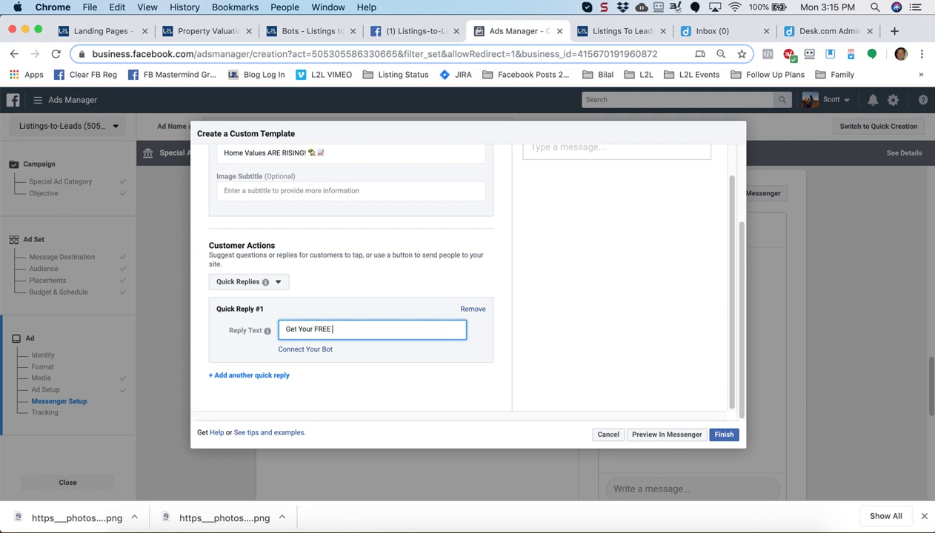
key(BackSpace)
key(BackSpace)
key(BackSpace)
key(BackSpace)
key(BackSpace)
key(BackSpace)
key(BackSpace)
key(BackSpace)
key(BackSpace)
key(BackSpace)
key(BackSpace)
key(BackSpace)
key(BackSpace)
text(FREE Home Value Estimates)
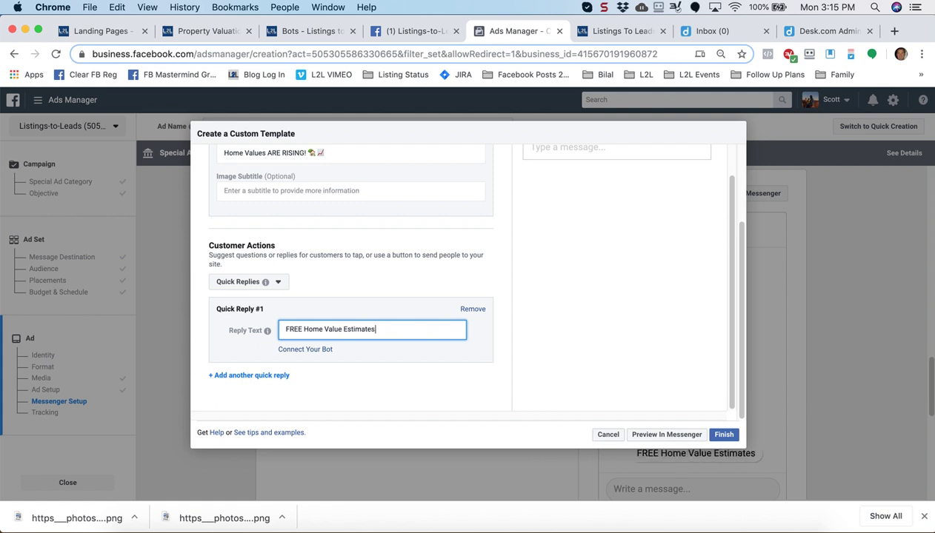
text(!)
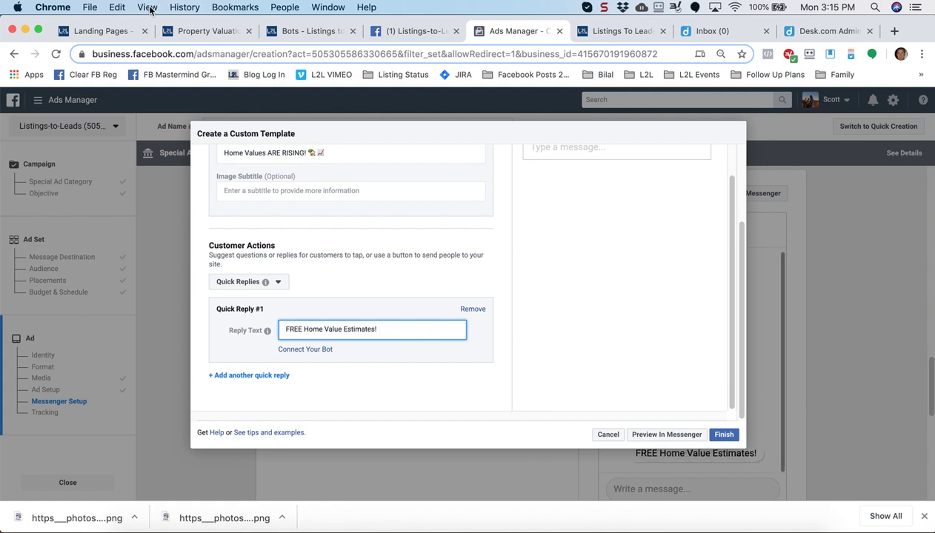
Add house and heart emojis to the quick reply and start connecting it to the bot
click(148, 8)
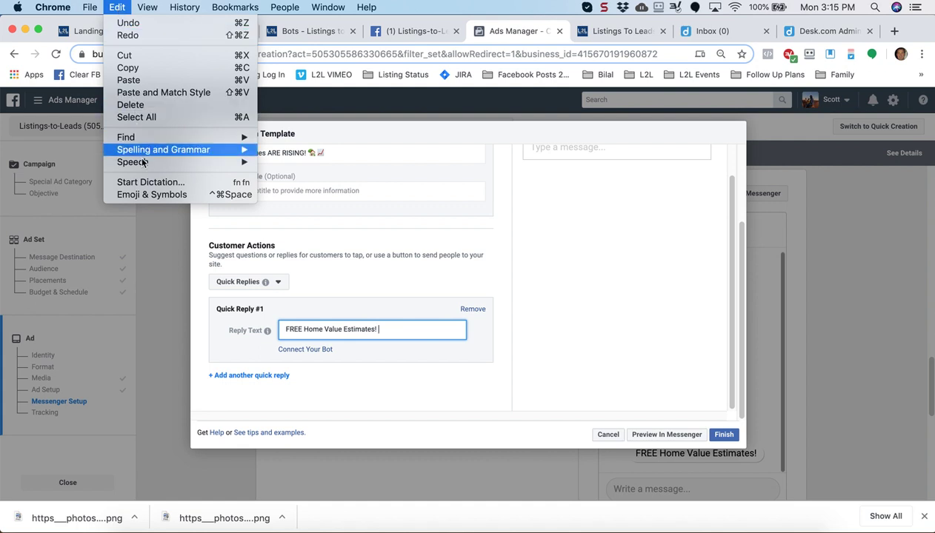
click(151, 198)
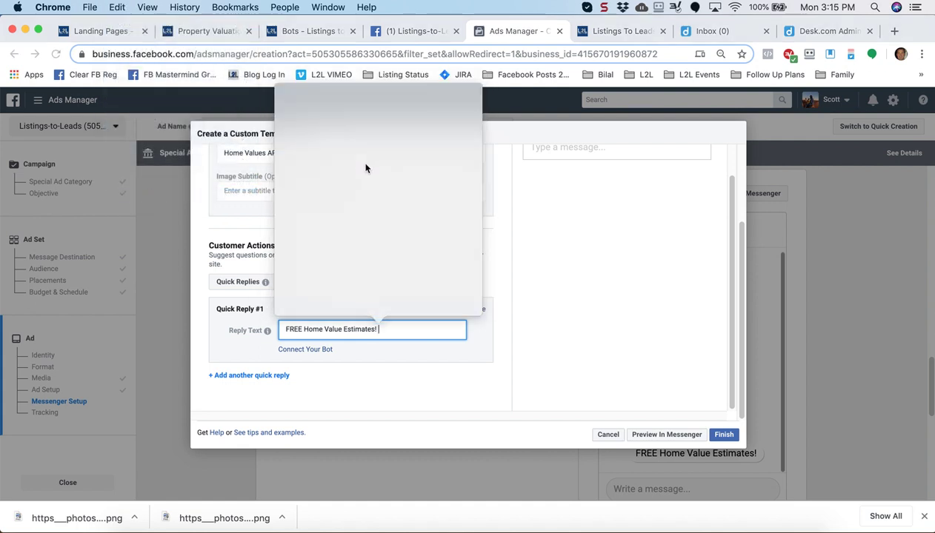
click(291, 136)
click(116, 8)
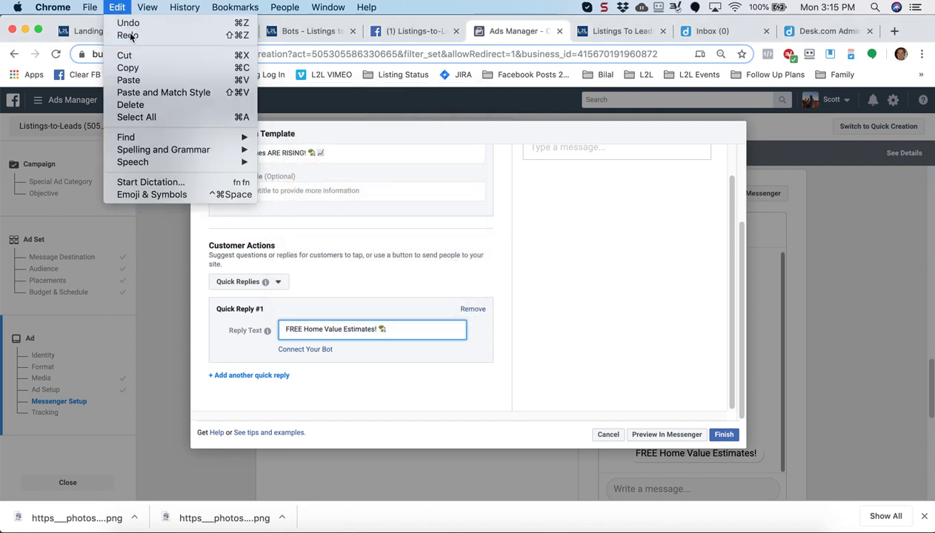
click(156, 194)
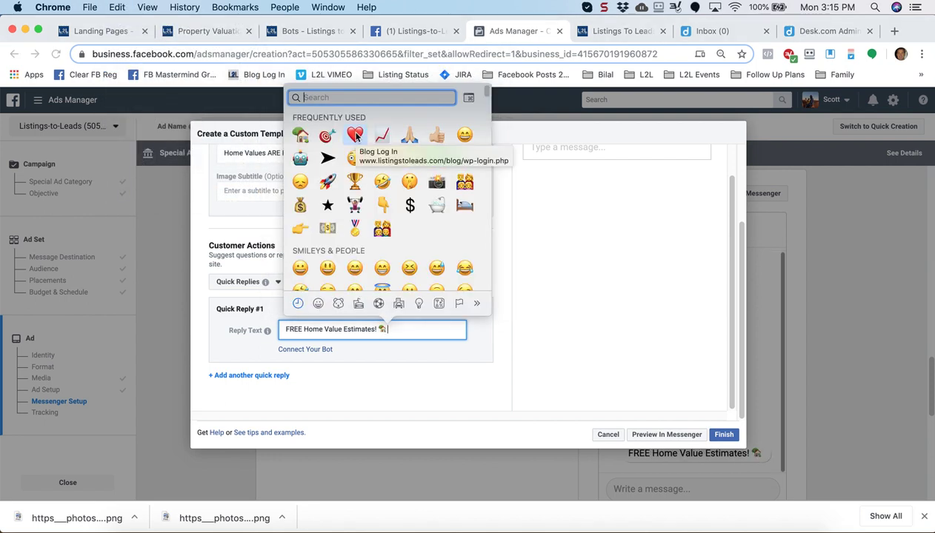
click(355, 136)
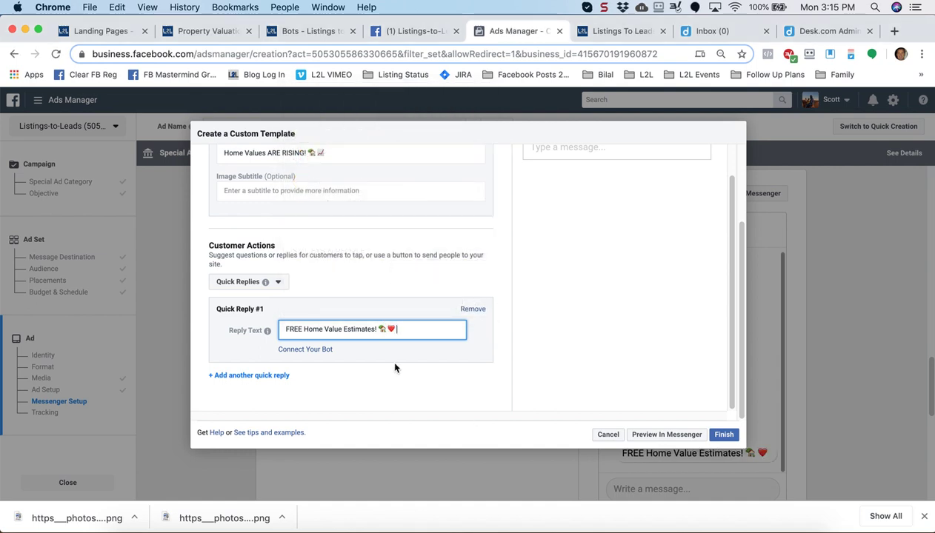
click(305, 350)
Set the quick reply's bot payload to 'valuation' and launch Reflector 3 to mirror the iPhone
click(317, 360)
text(valu)
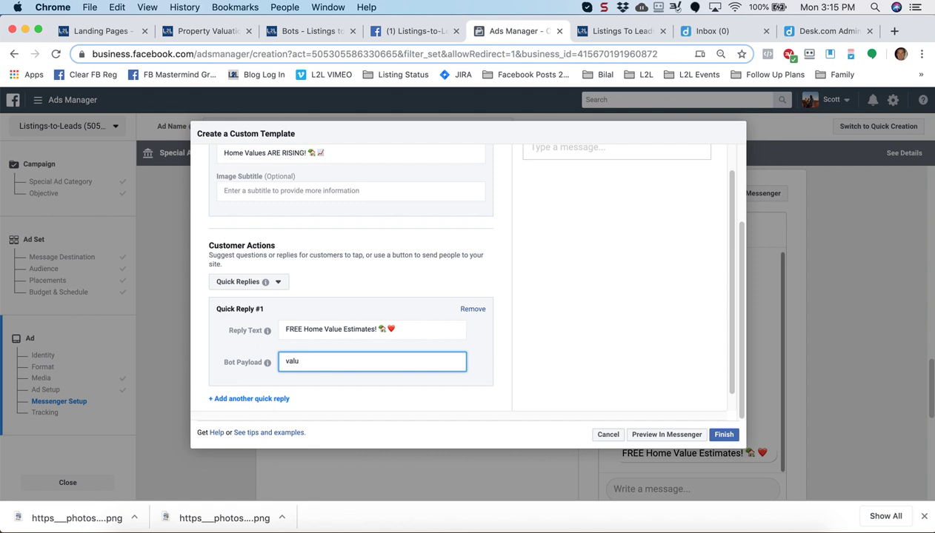
scroll(320, 364, up, 1)
text(ation)
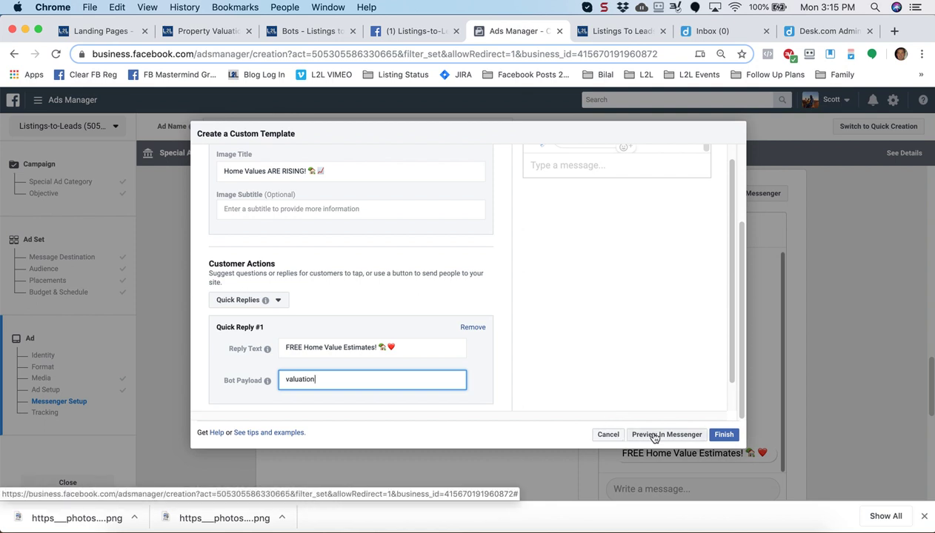
click(600, 527)
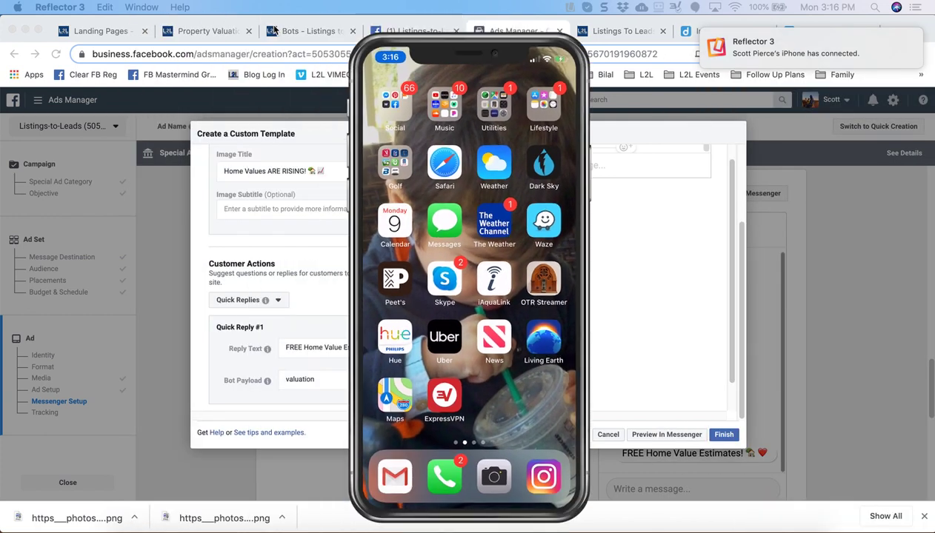
Move the iPhone mirror left and send the custom template's Messenger preview to the phone
drag(397, 52, 155, 50)
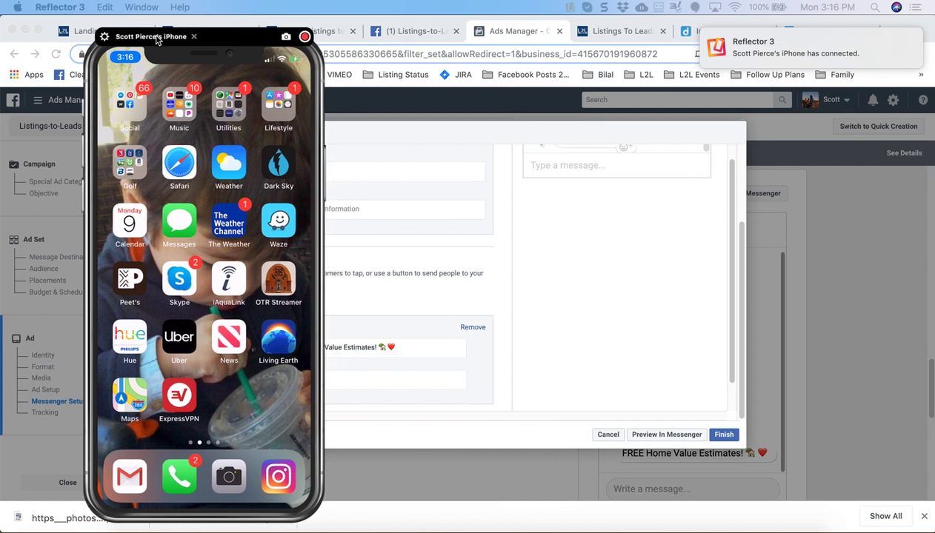
click(655, 434)
click(659, 438)
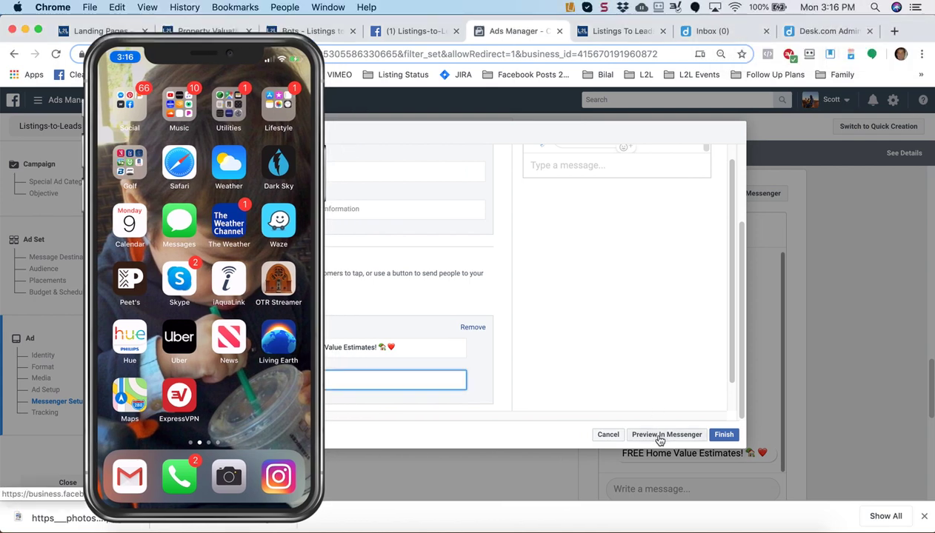
click(659, 439)
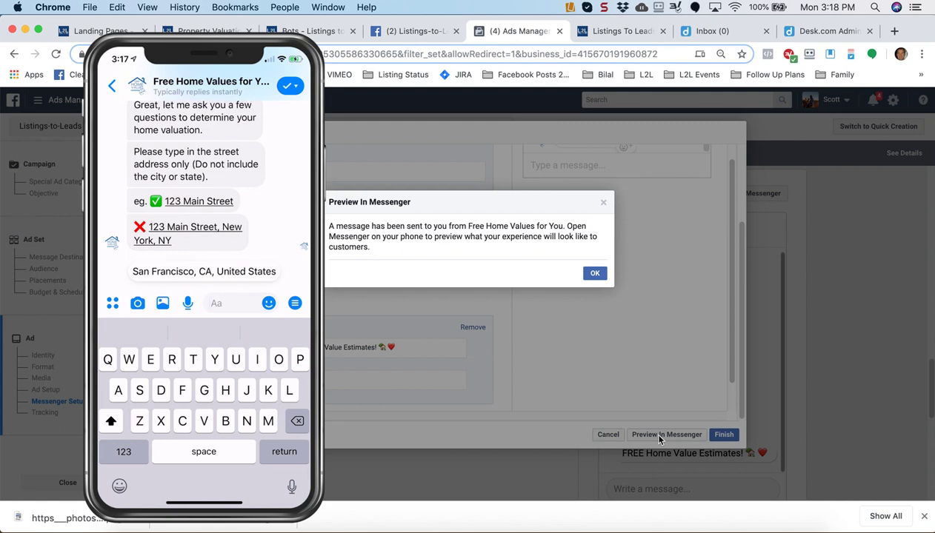
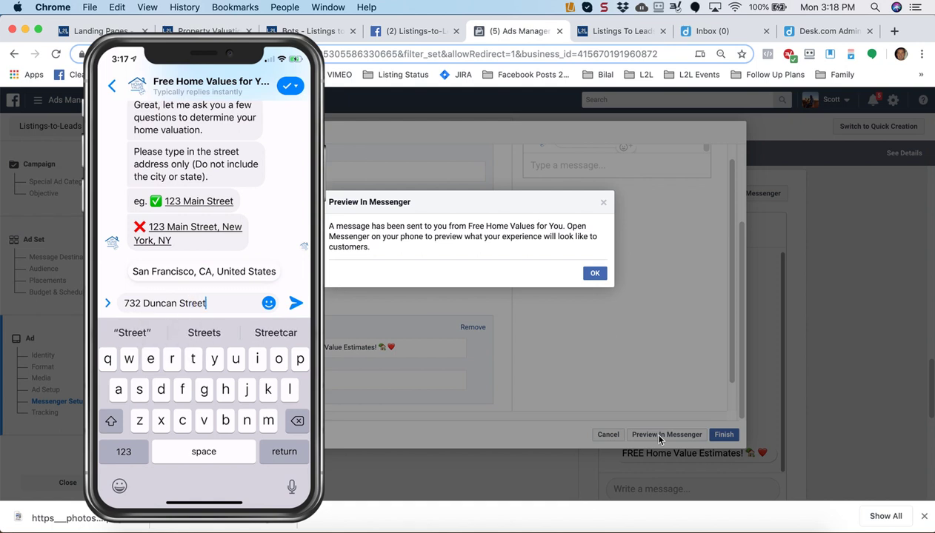
Reply to the bot's question with a street address
key(Return)
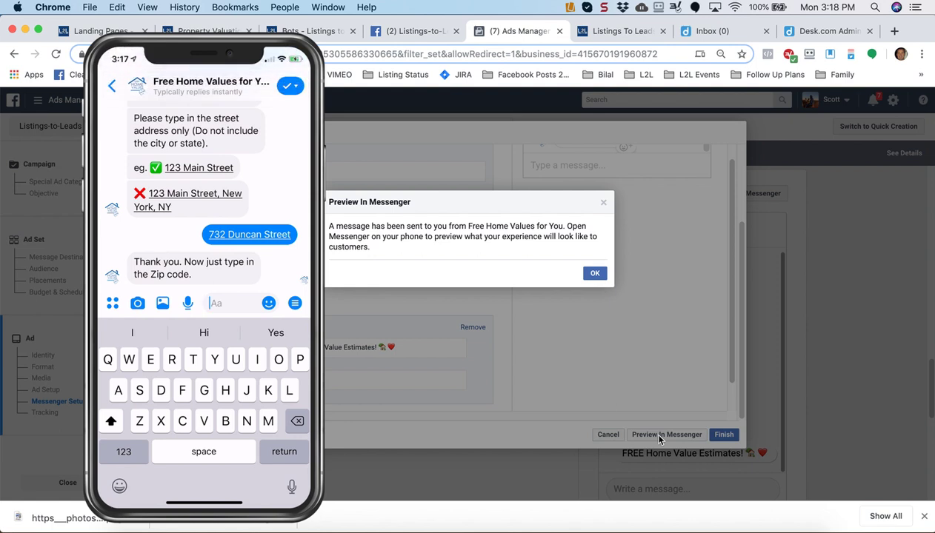
Send the valuation bot the property's zip code
text(9)
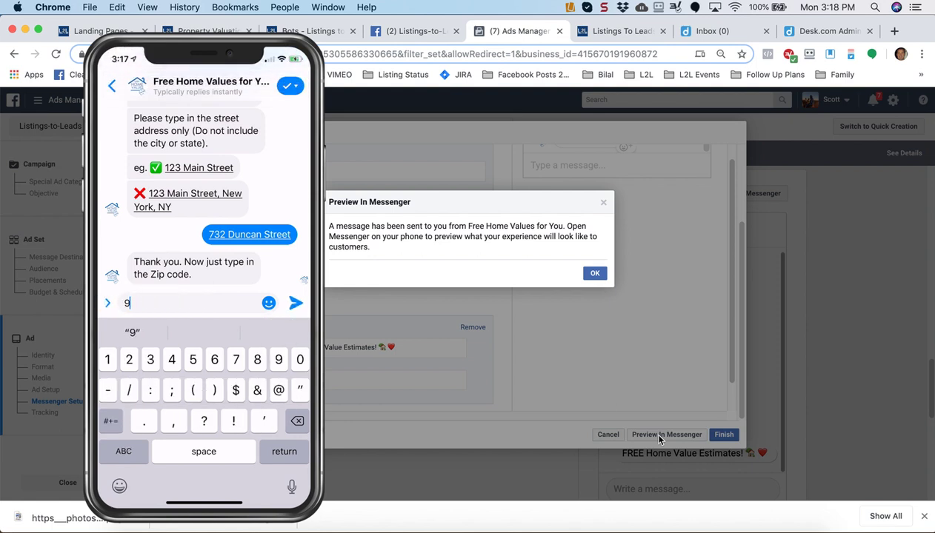
text(41)
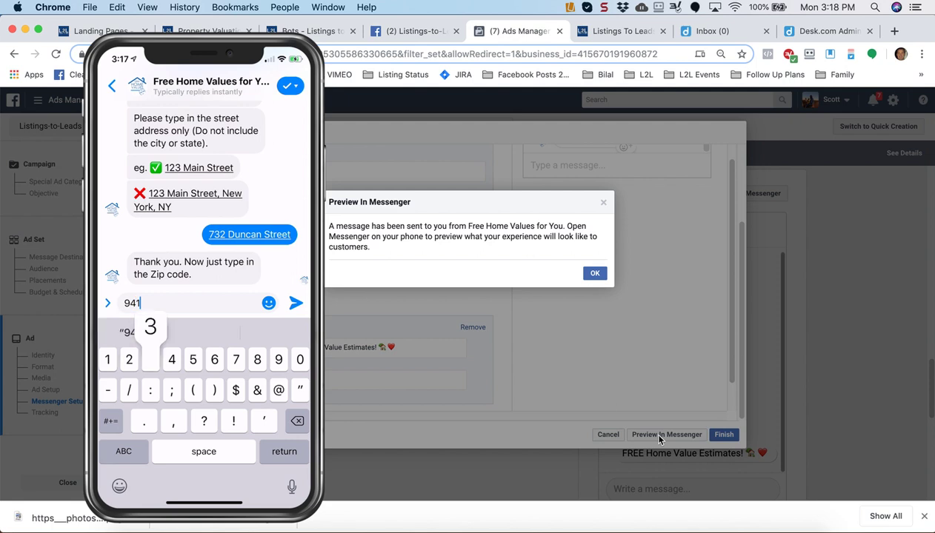
text(31)
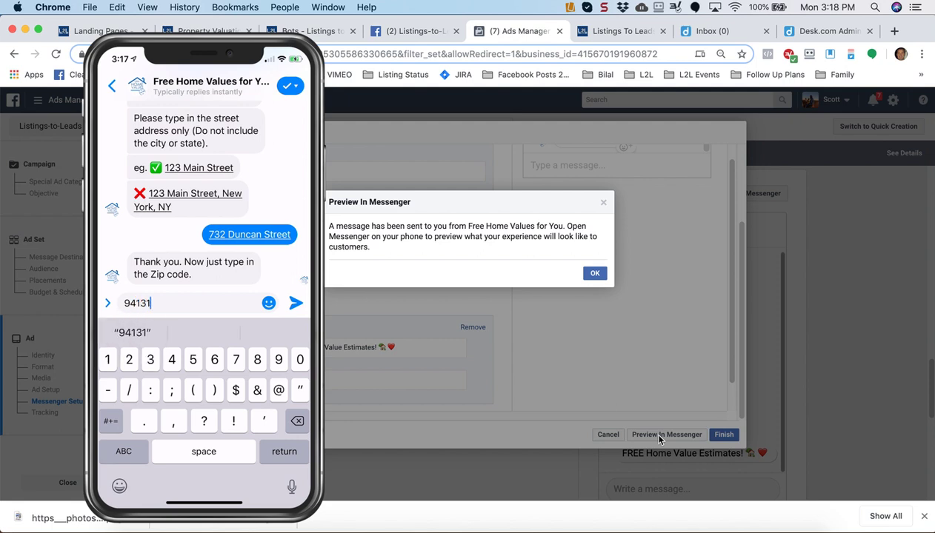
key(Return)
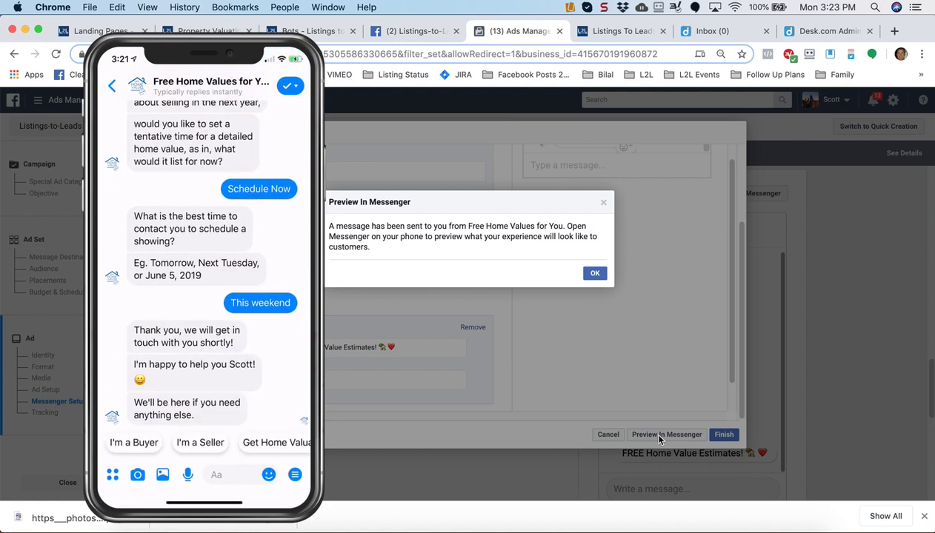
Check that the chat ends with 'We'll be here if you need anything else.' above three quick replies
mouse_move(137, 77)
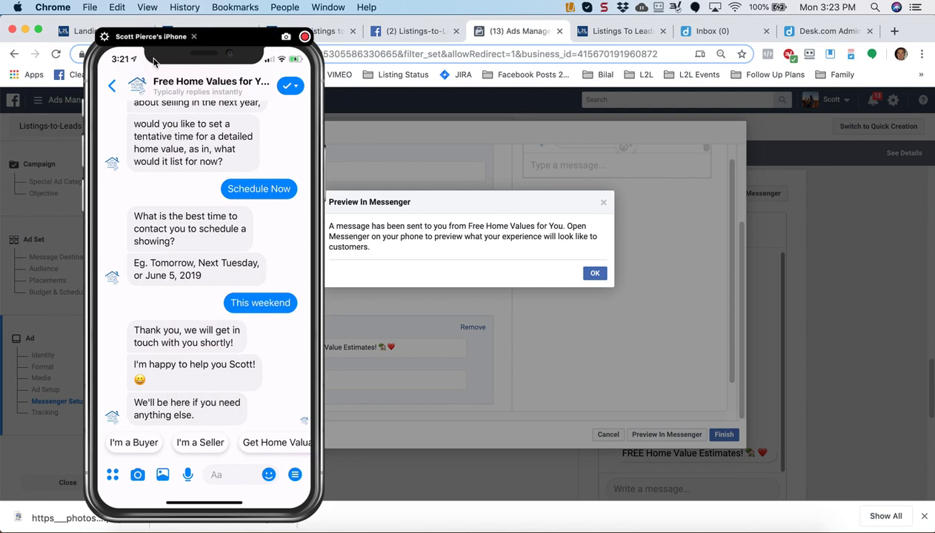
Move the Reflector phone mirror aside and close the Preview In Messenger notice with OK
click(141, 60)
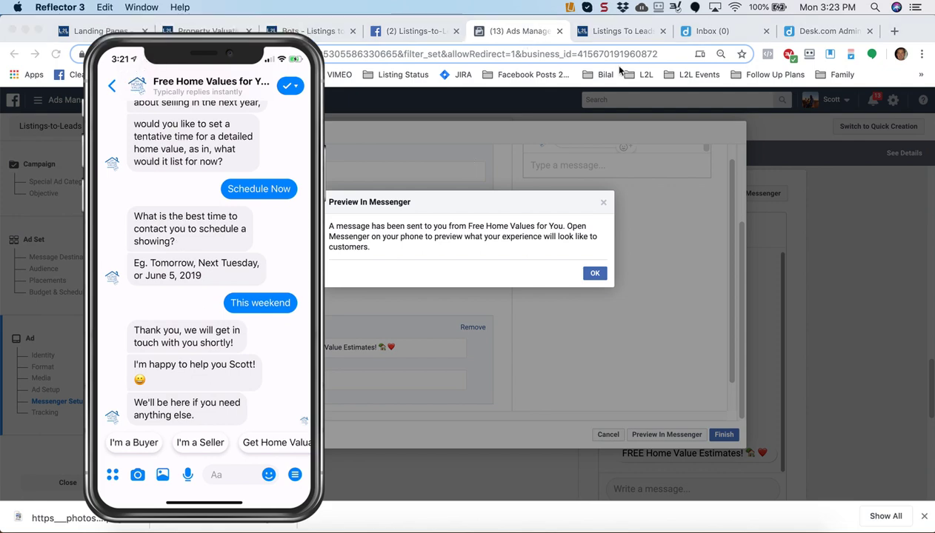
drag(188, 62, 606, 78)
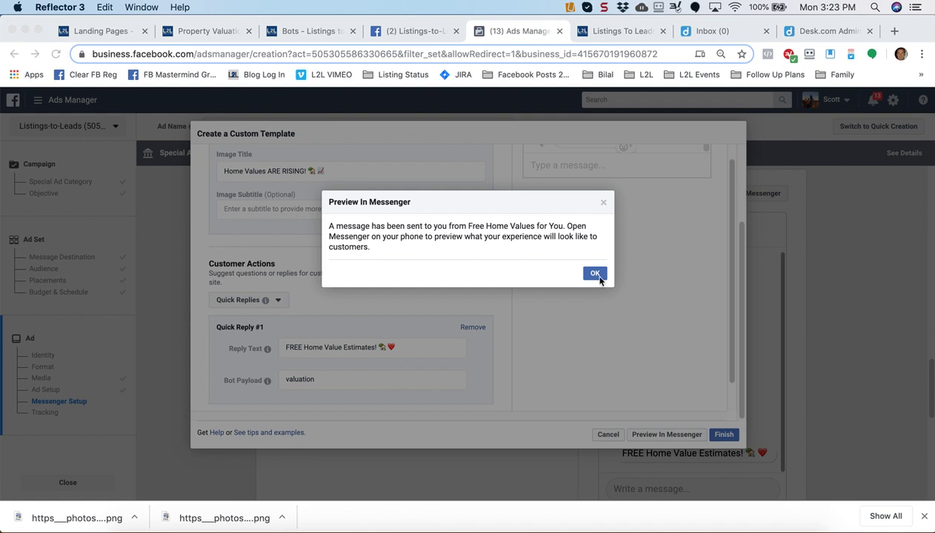
click(597, 275)
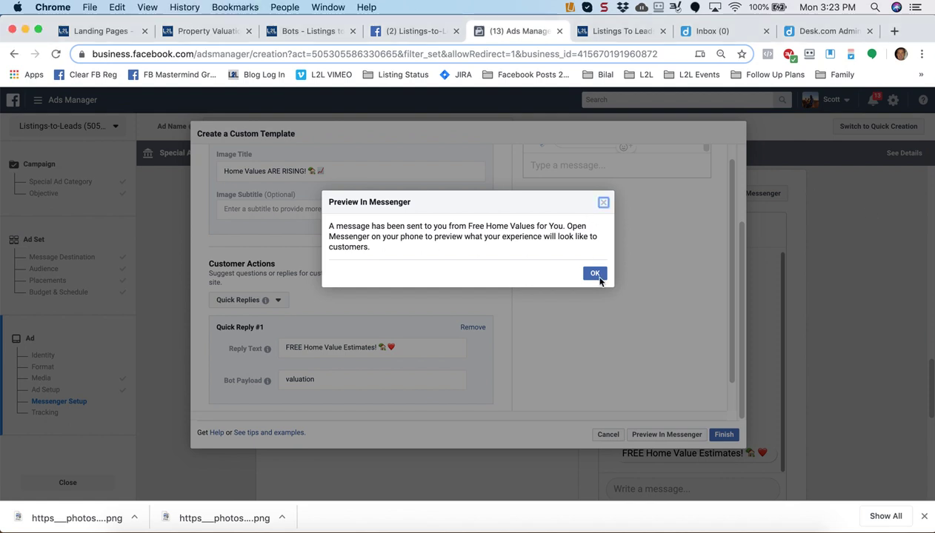
click(596, 275)
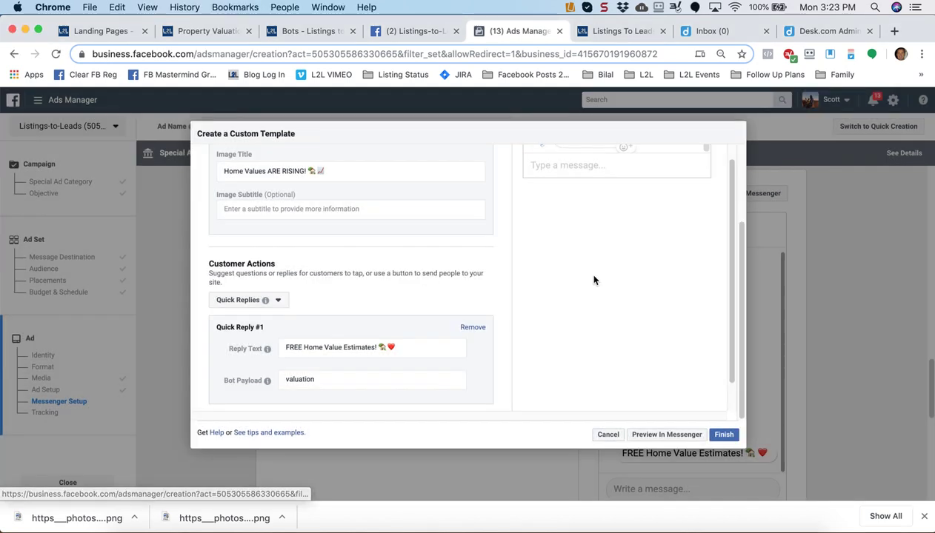
Finish the custom template as Welcome Message 09-09-19 and confirm the Housing Messages ad
click(723, 437)
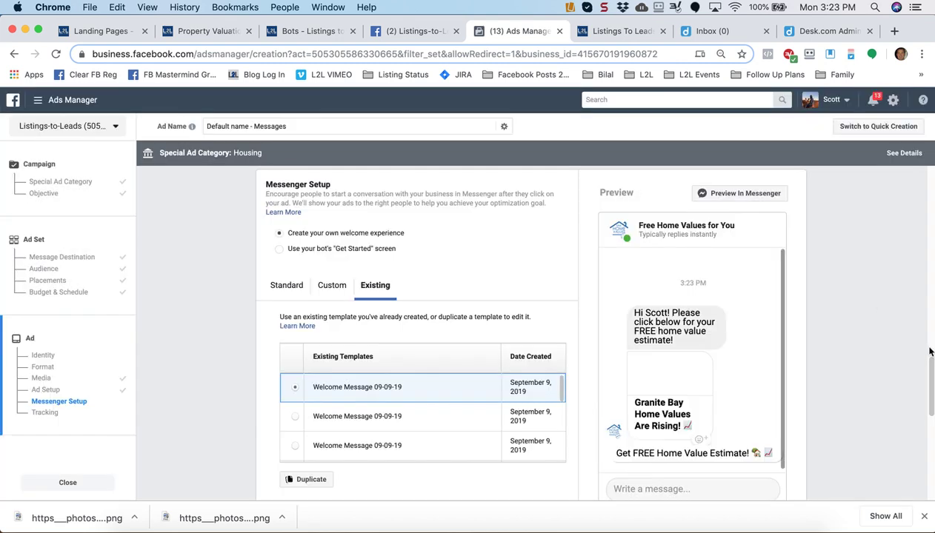
scroll(931, 383, down, 5)
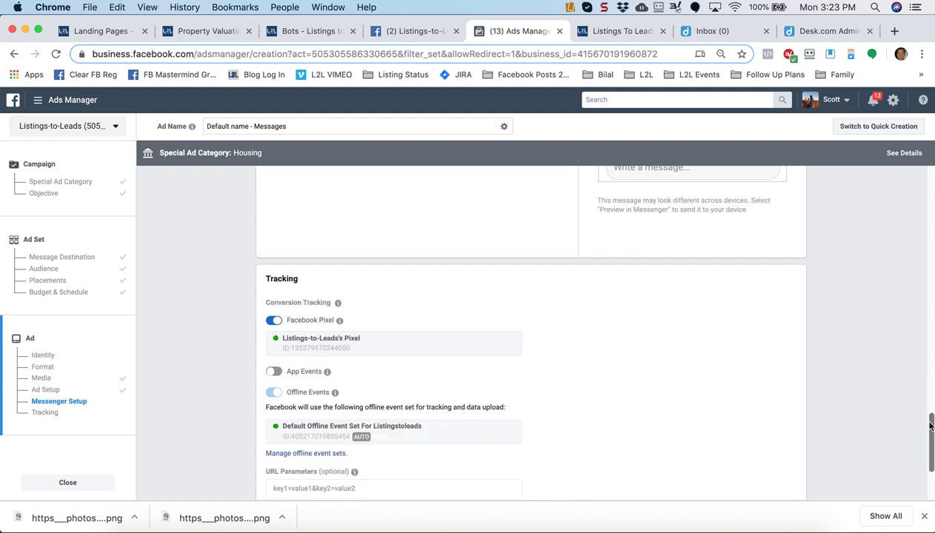
scroll(932, 418, up, 5)
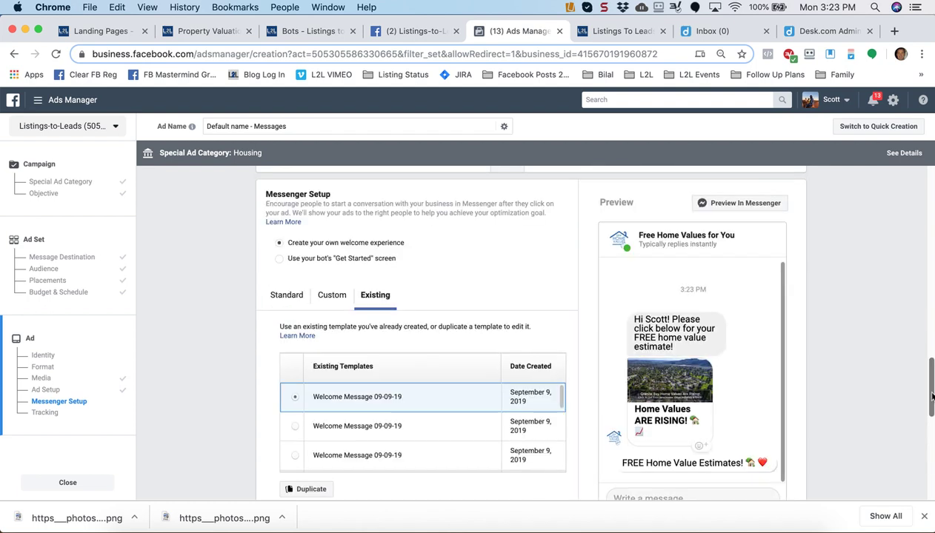
click(931, 482)
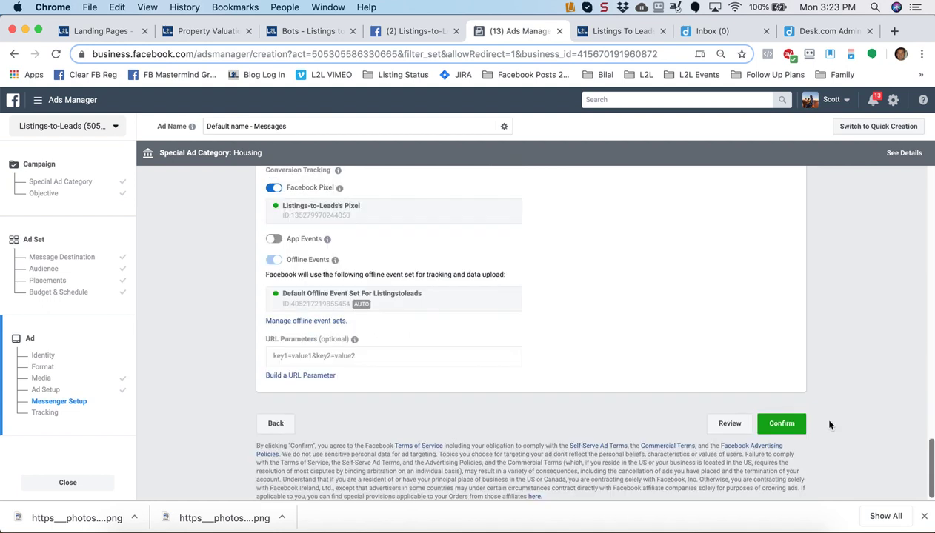
click(780, 430)
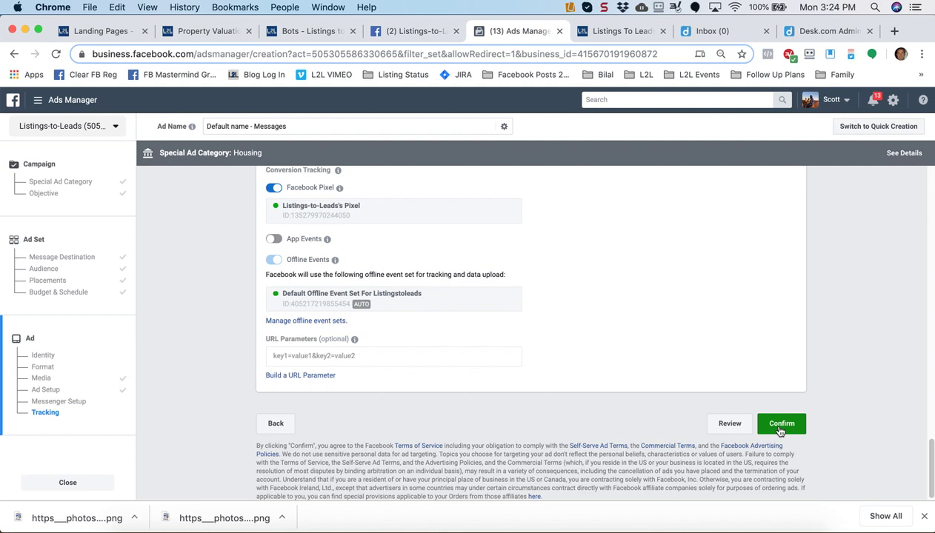